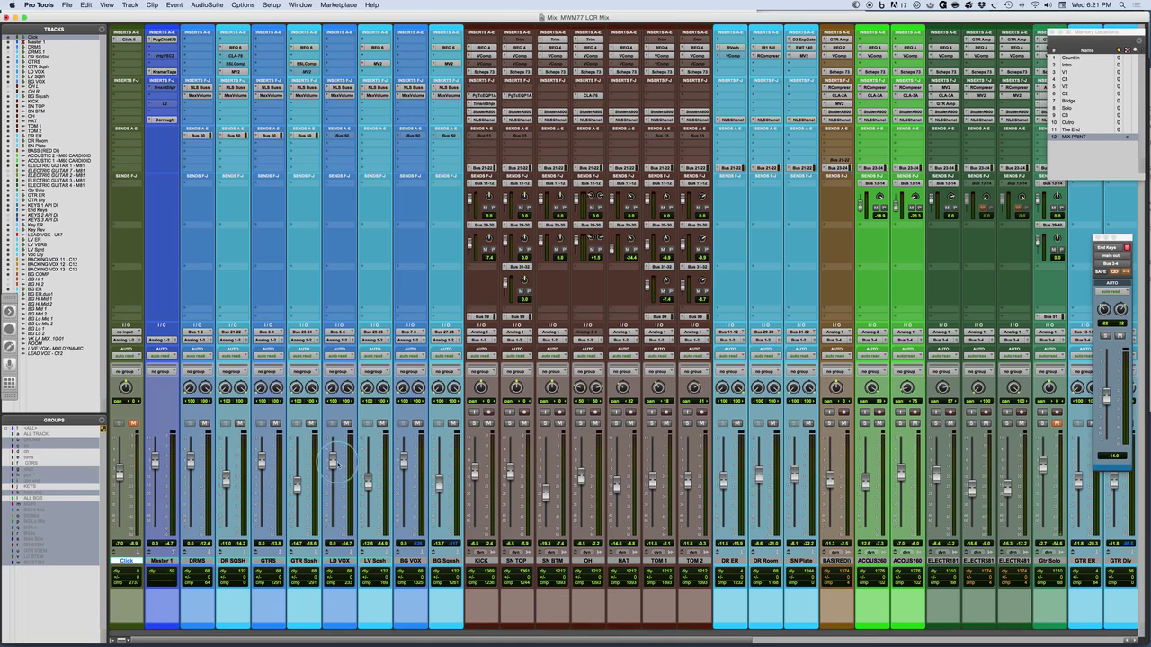
left_click(275, 422)
left_click(310, 423)
left_click(346, 423)
left_click(346, 422)
left_click(310, 422)
left_click(275, 422)
Play the mix and audition the ACOUS160 and ELECTR181 guitar tracks soloed together.
key("space")
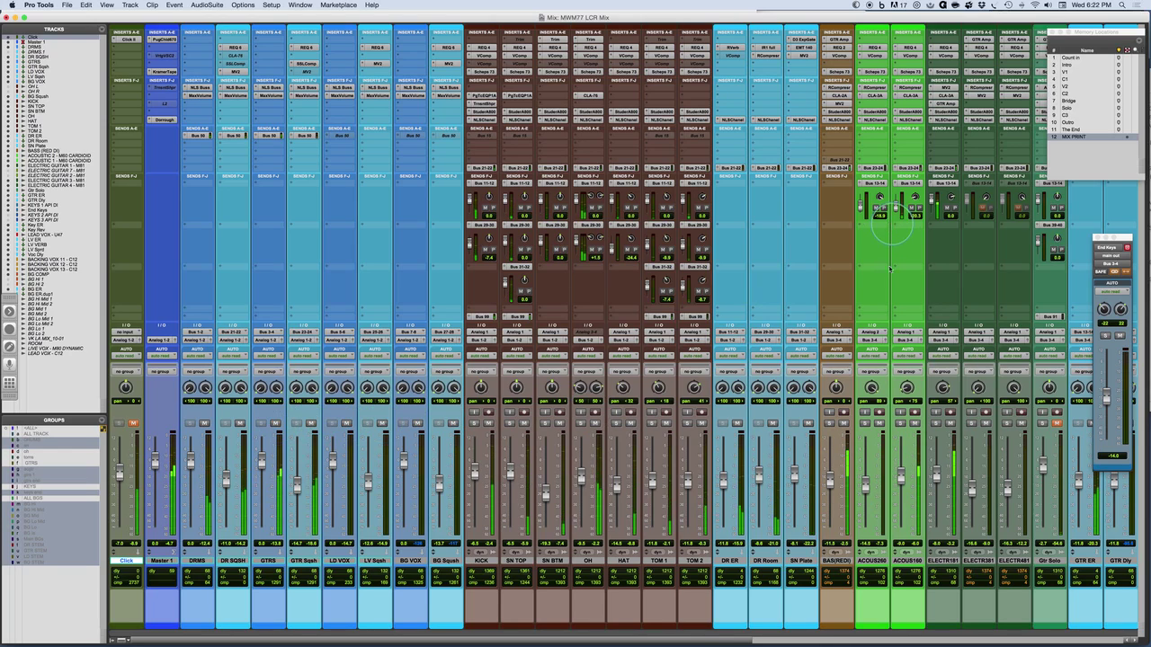
scroll(890, 268, "right", 5)
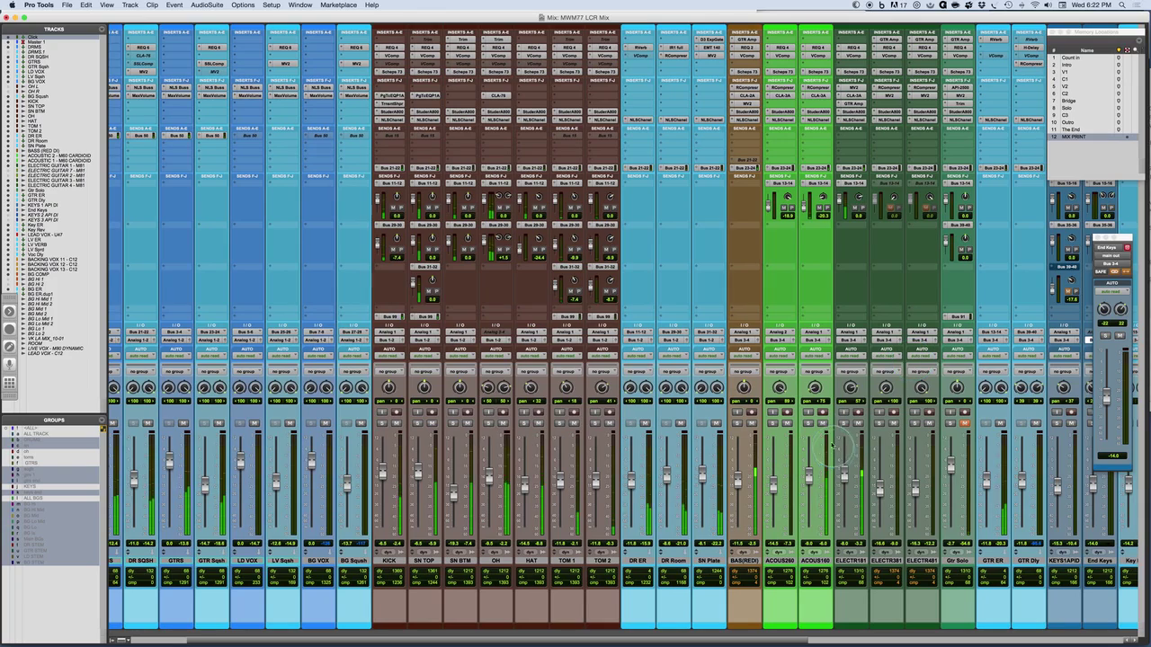
left_click(807, 423)
left_click(843, 422)
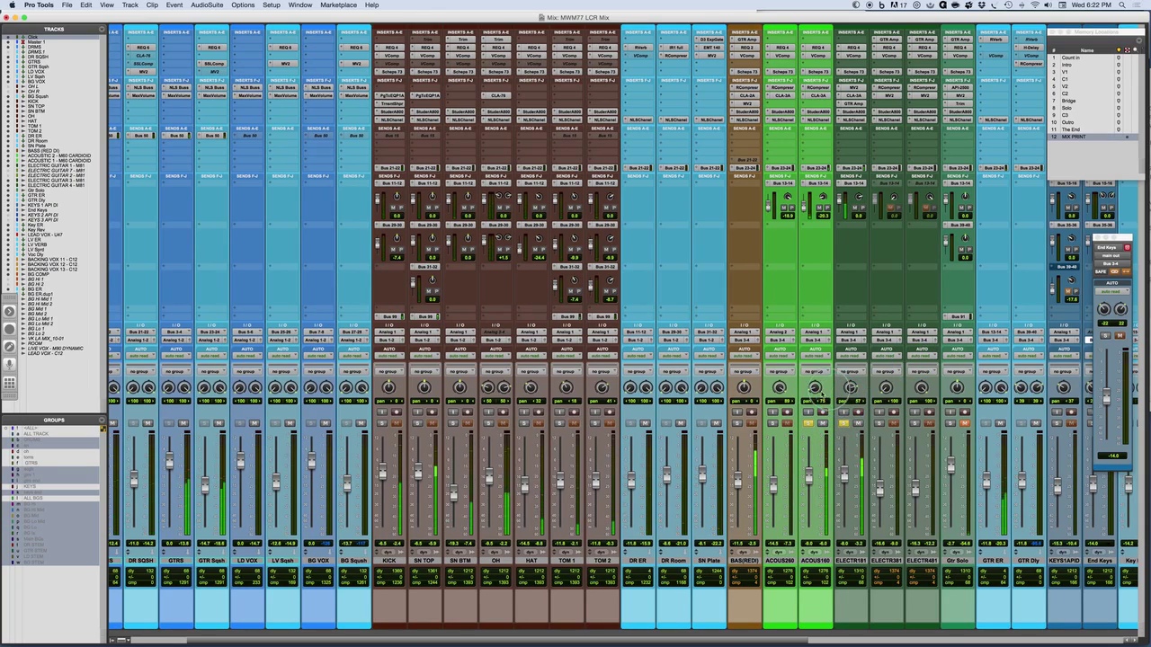
left_click(808, 423)
left_click(845, 423)
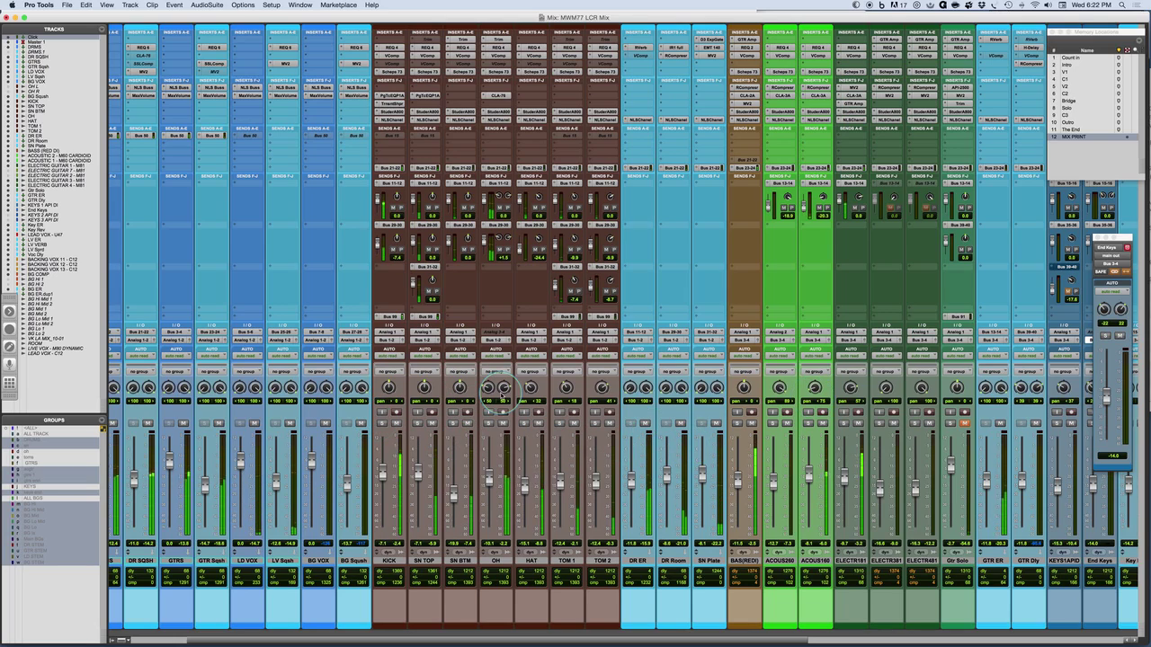
Stop playback and mute the guitar, lead vocal and background vocal buses together with their squash buses.
scroll(779, 478, "right", 10)
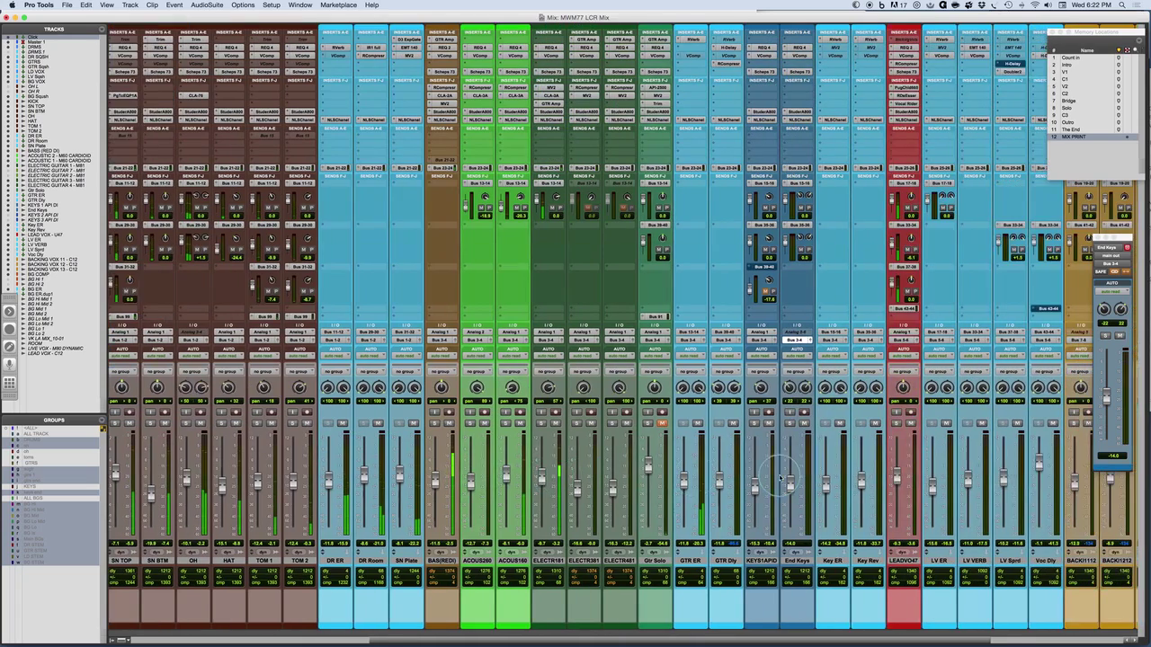
scroll(781, 477, "right", 1)
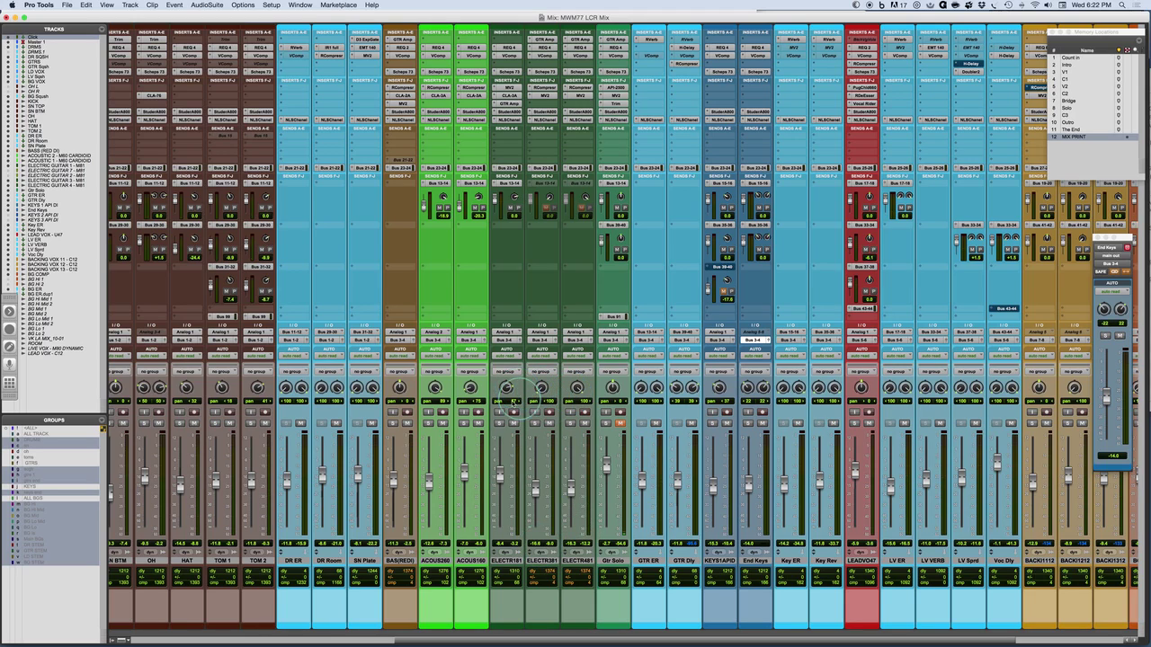
scroll(512, 413, "left", 5)
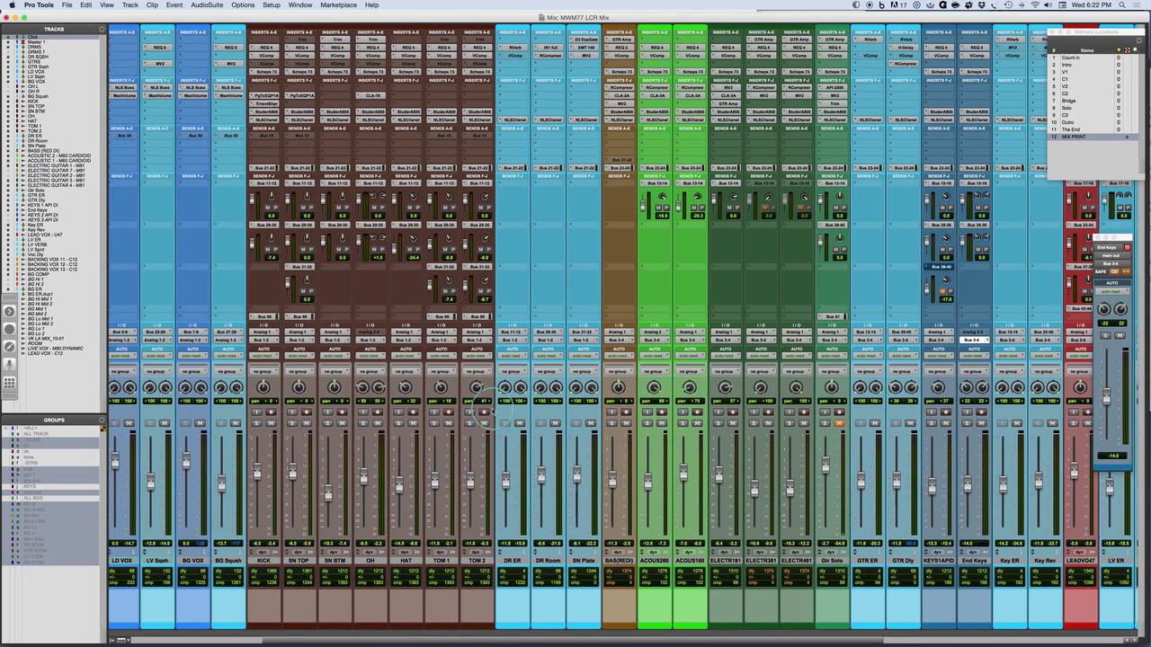
scroll(259, 429, "left", 6)
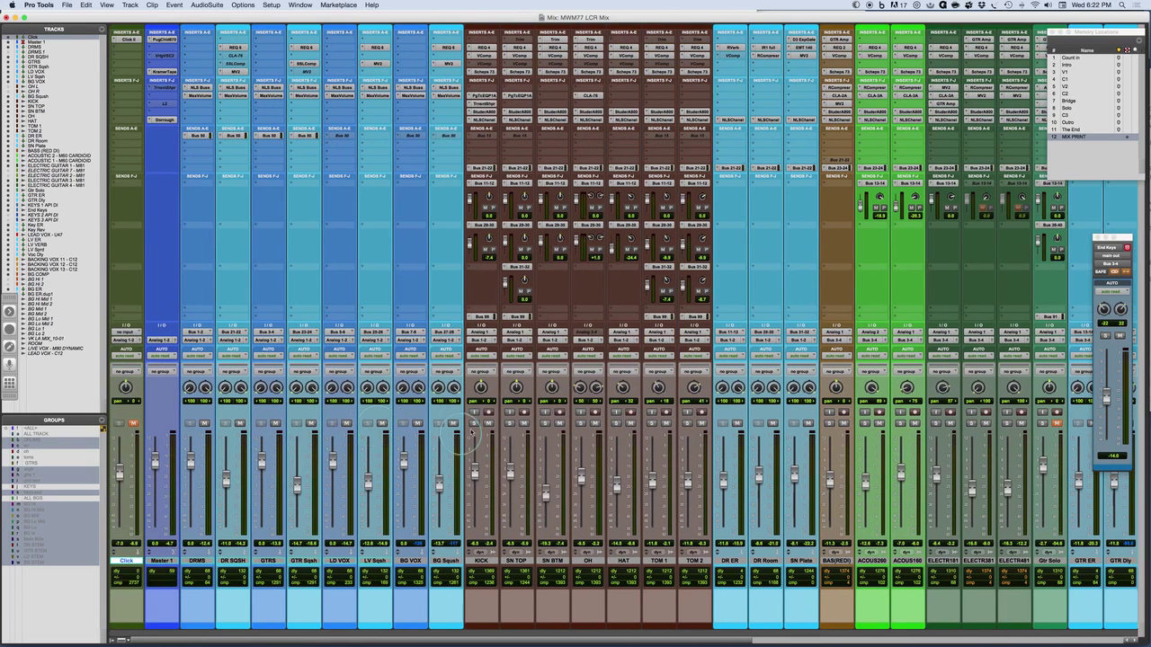
left_click_drag(416, 422, 275, 424)
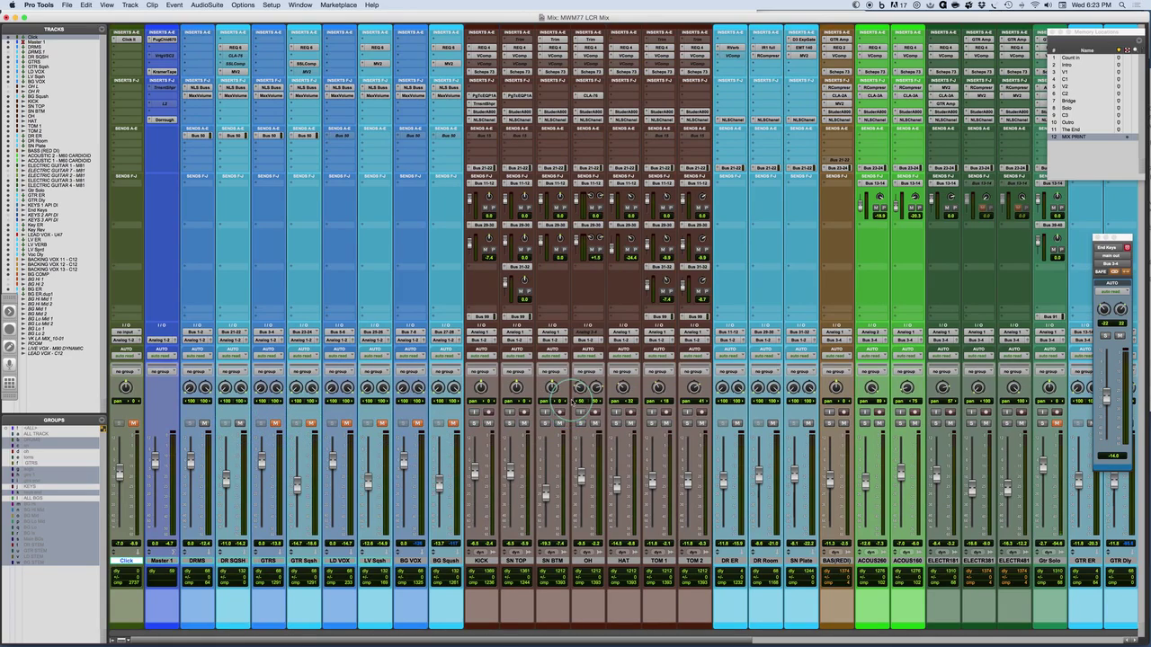
Save the session as a new version named MWM77 LCR Mix2.
left_click(39, 4)
mouse_move(66, 5)
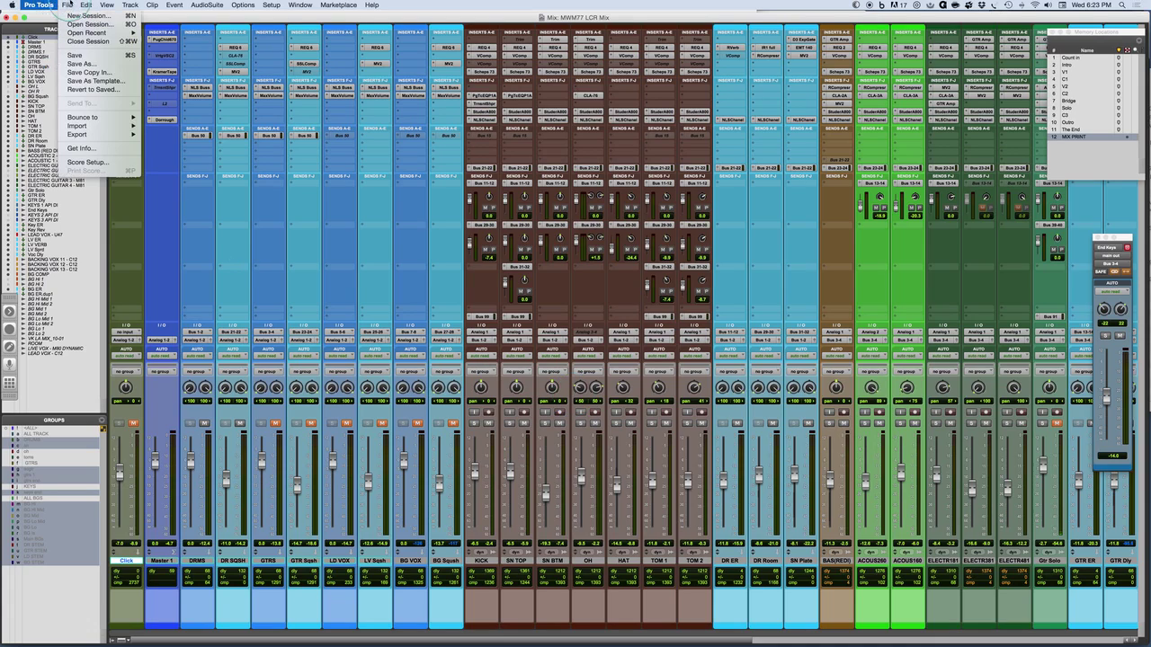
left_click(74, 65)
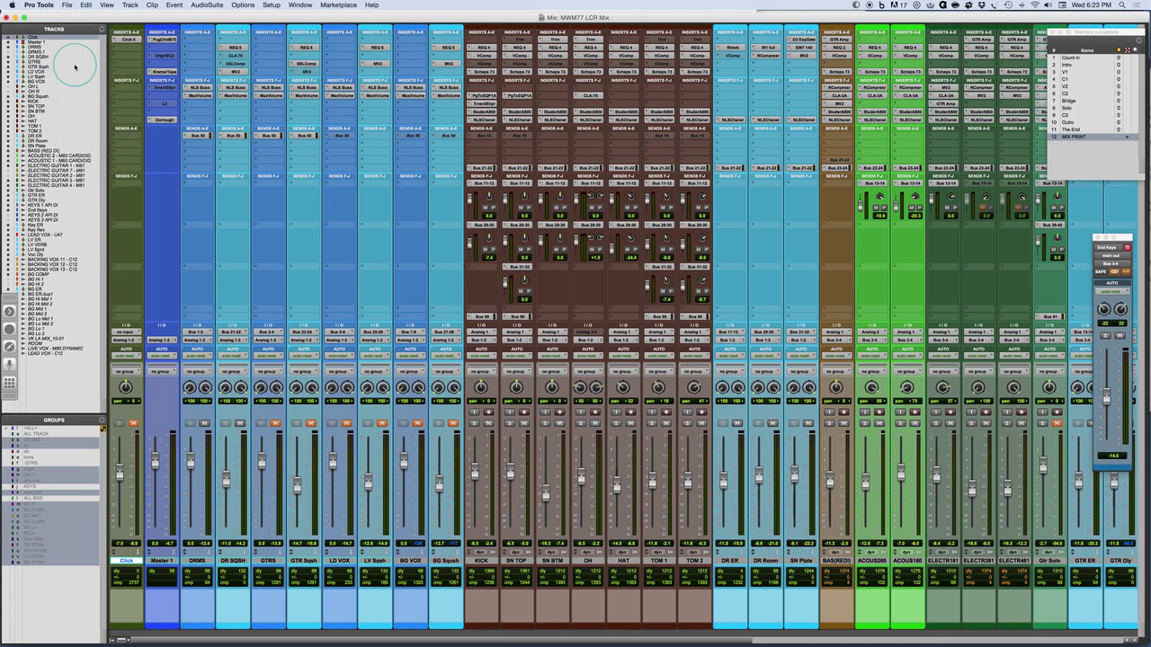
key("Right")
type("2")
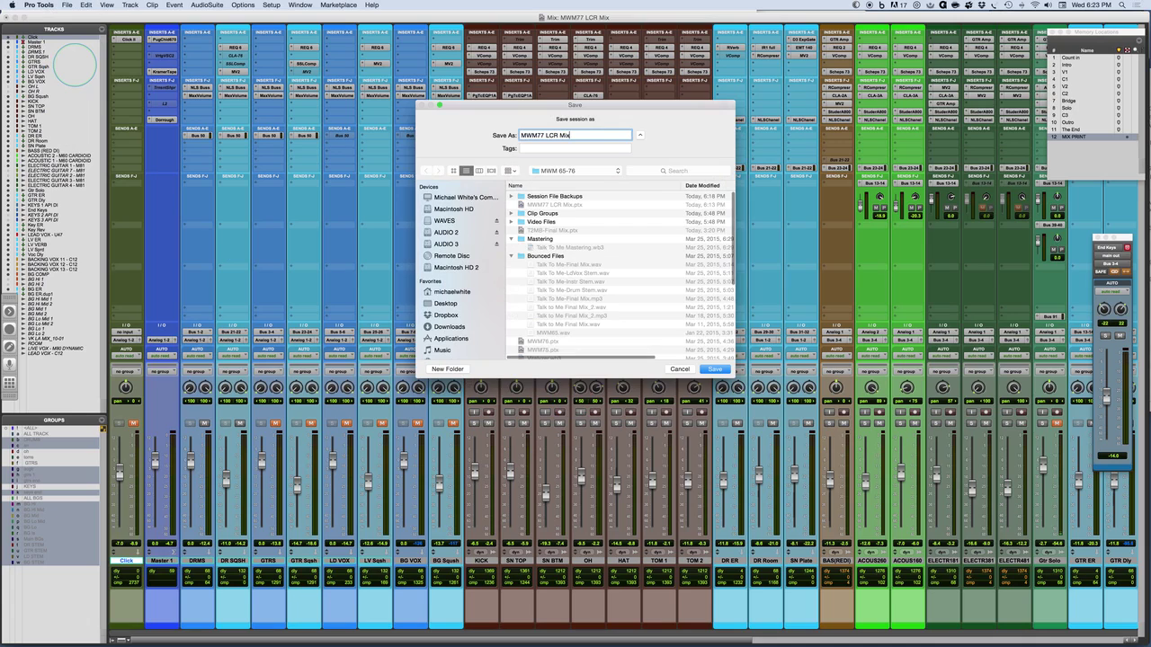
key("Return")
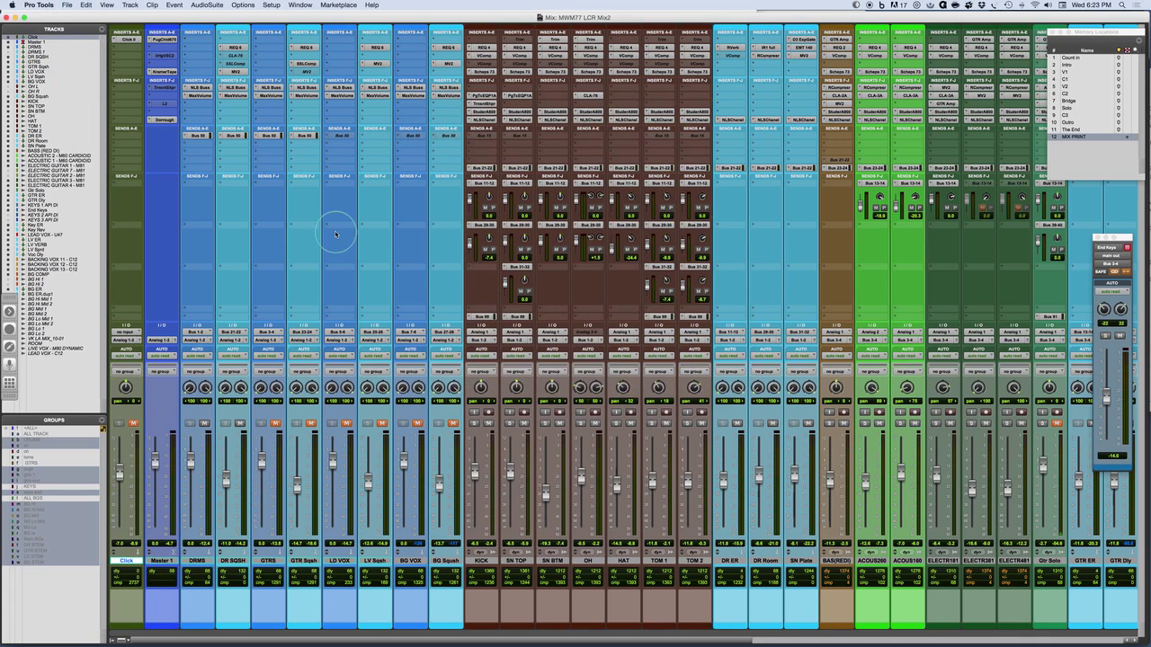
Pan the OH, HAT, TOM 1 and TOM 2 drum tracks hard to 100 and audition the change during playback.
scroll(527, 441, "right", 7)
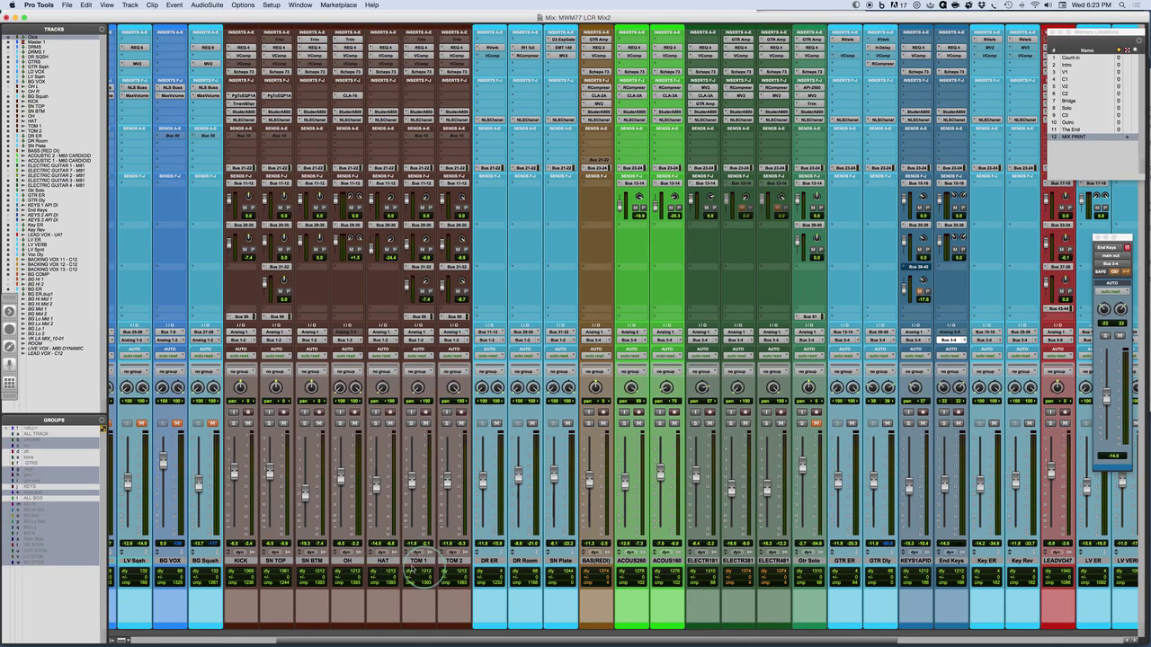
scroll(430, 551, "left", 2)
scroll(431, 552, "left", 3)
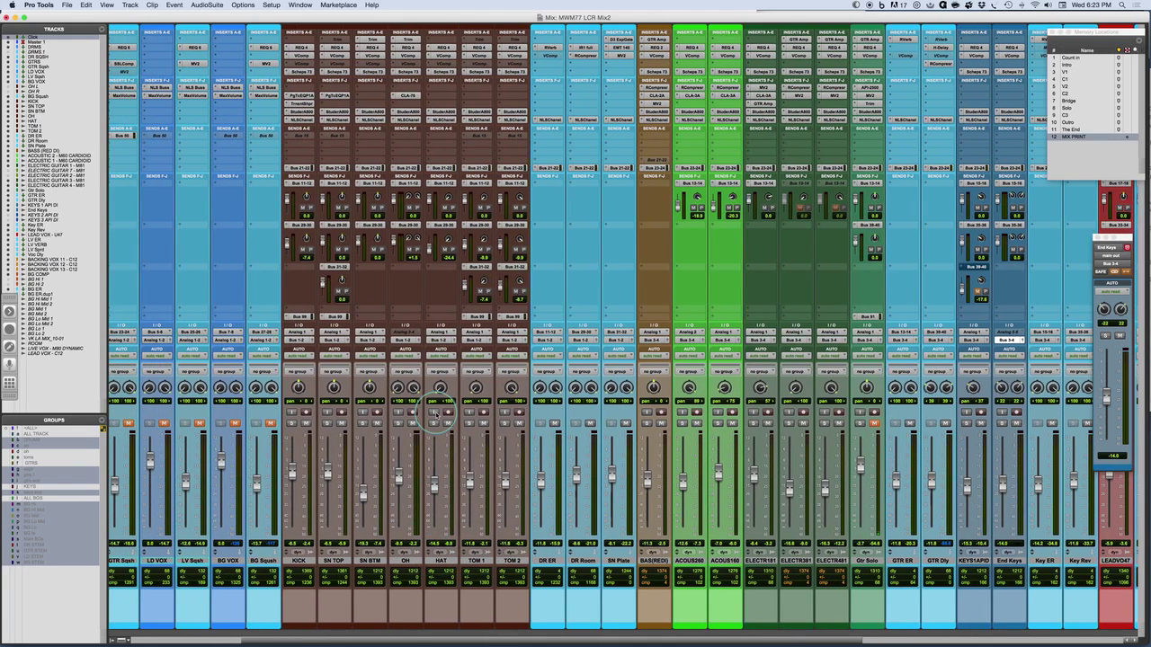
scroll(435, 415, "left", 6)
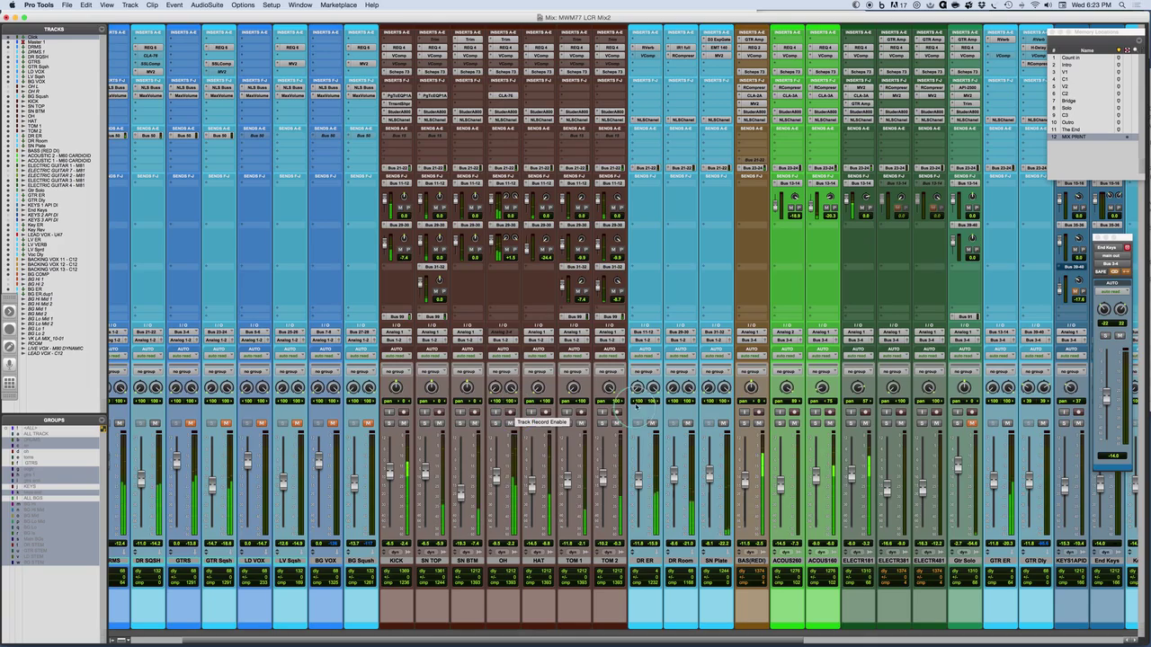
key("super+z")
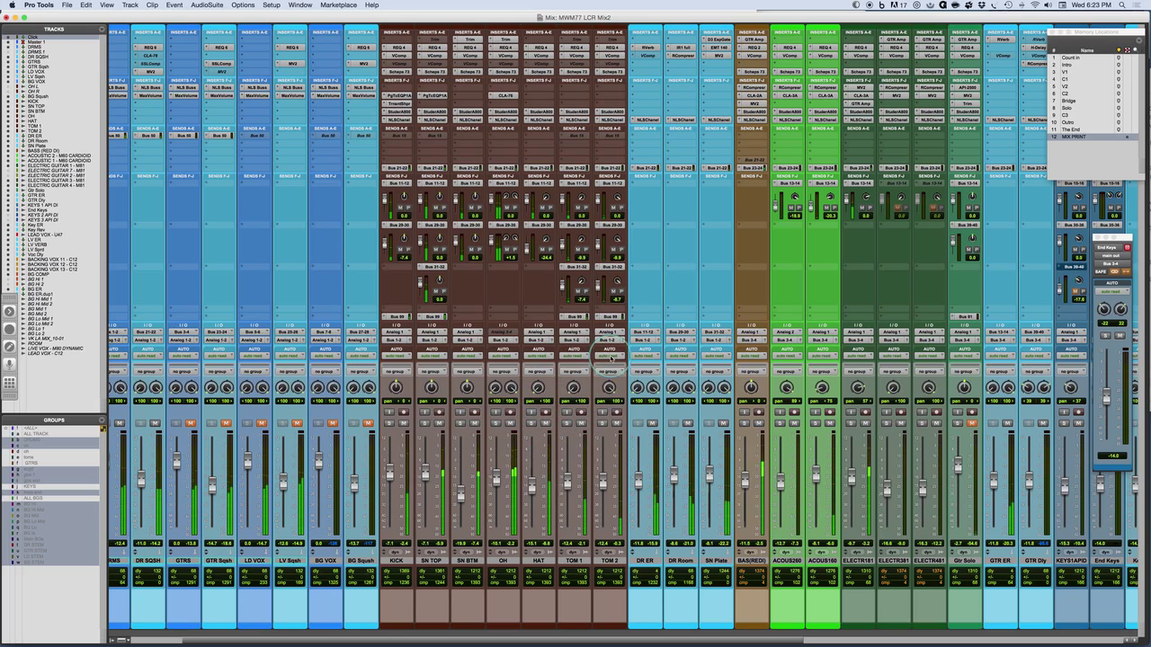
Unmute the guitar bus and its squash bus, and pan the acoustic and rhythm electric guitar tracks hard to 100.
scroll(284, 455, "left", 2)
scroll(286, 455, "left", 1)
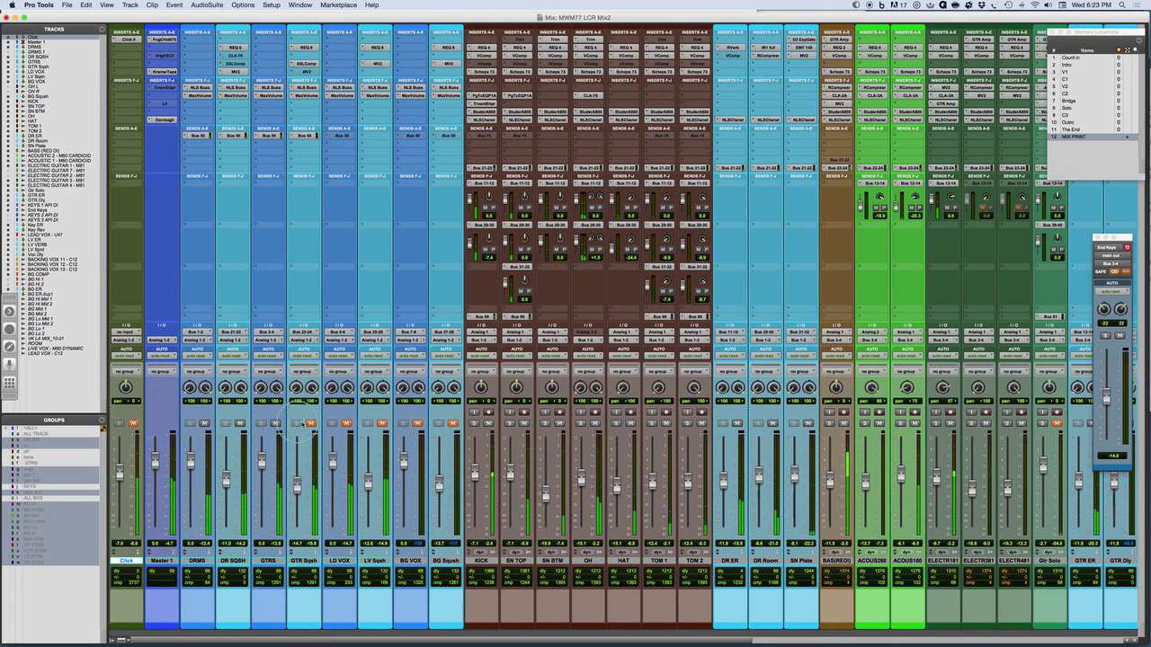
scroll(594, 504, "right", 3)
scroll(593, 503, "right", 10)
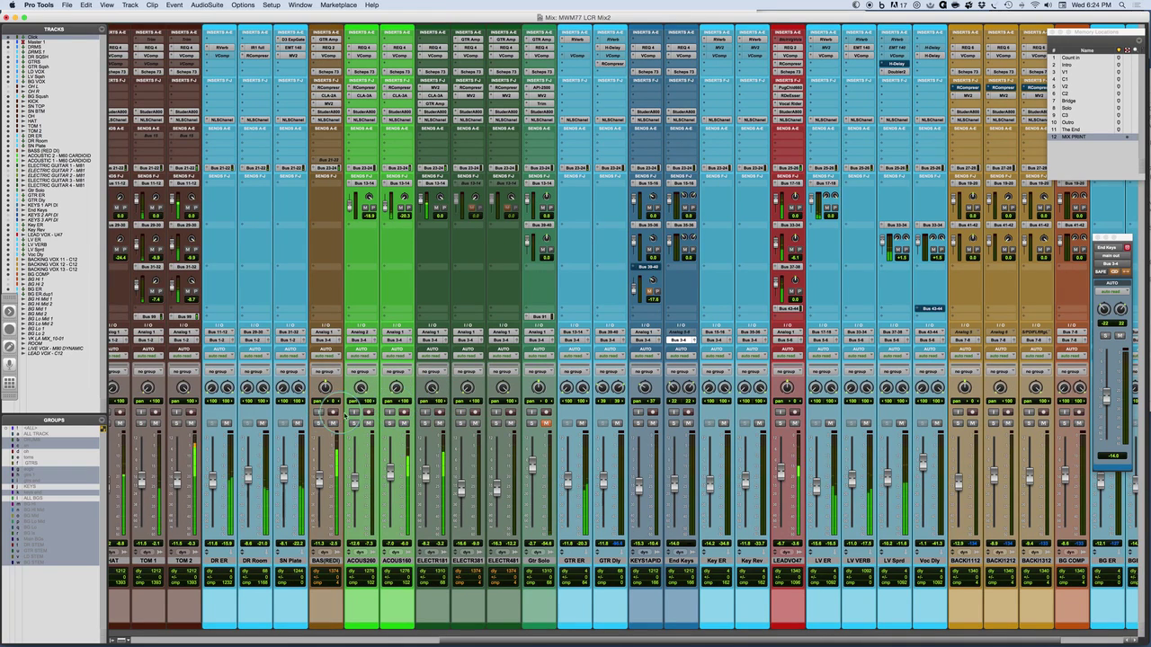
scroll(471, 460, "left", 7)
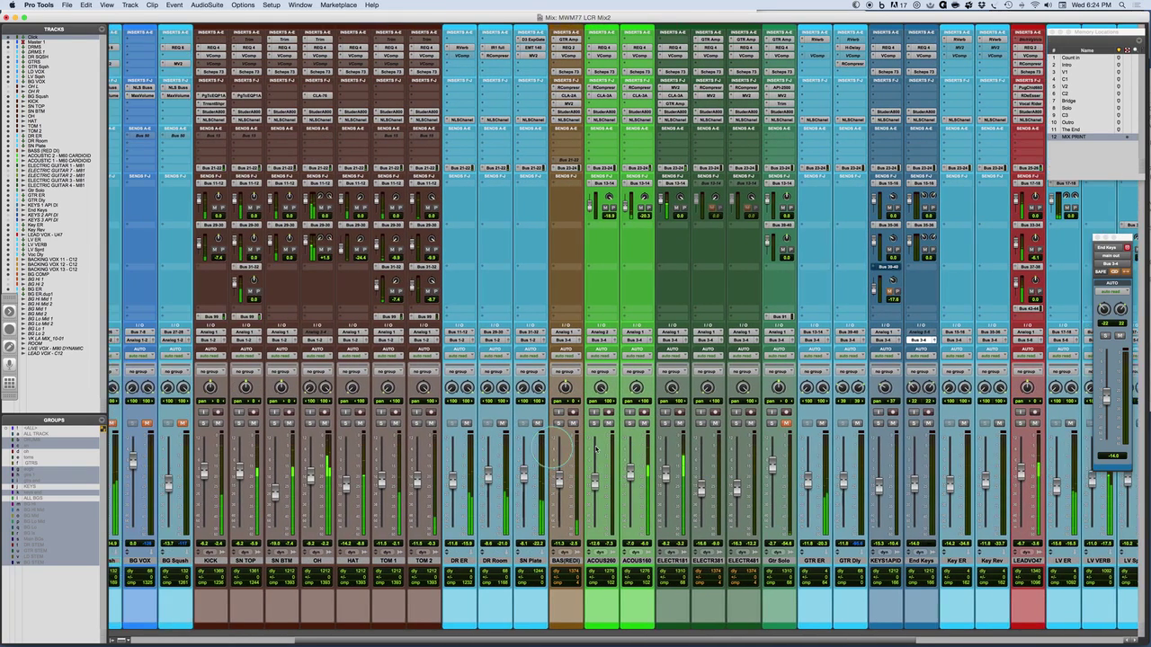
scroll(590, 450, "right", 3)
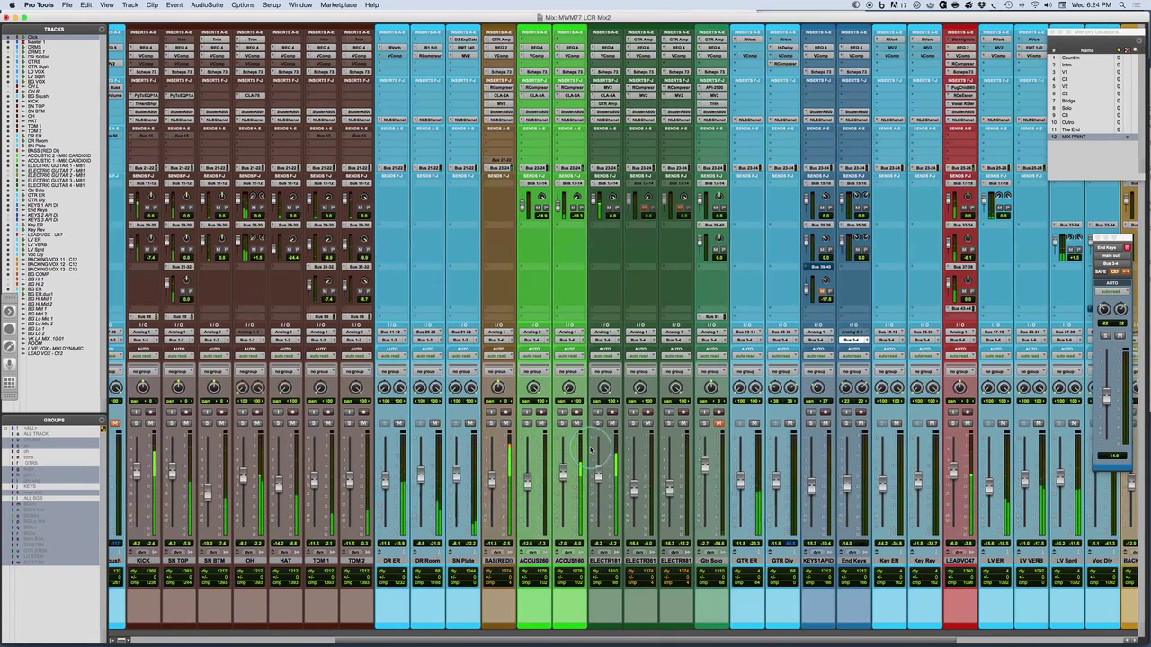
Unmute the lead vocal and background vocal buses along with their squash buses.
scroll(591, 449, "left", 9)
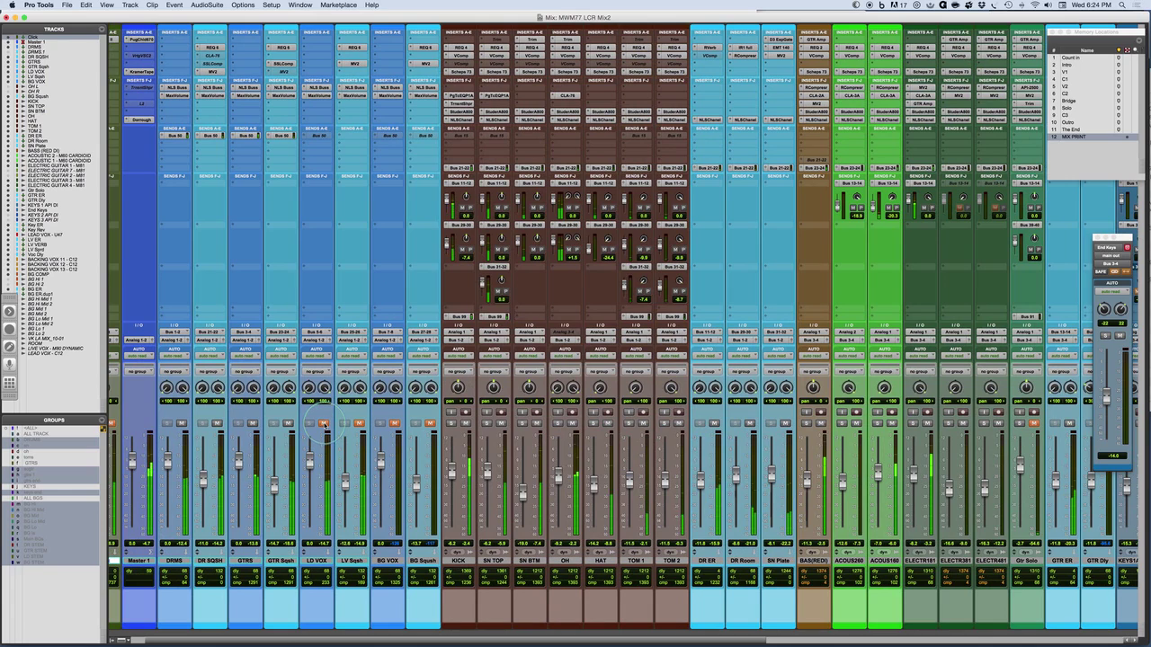
left_click(324, 423)
left_click(357, 424)
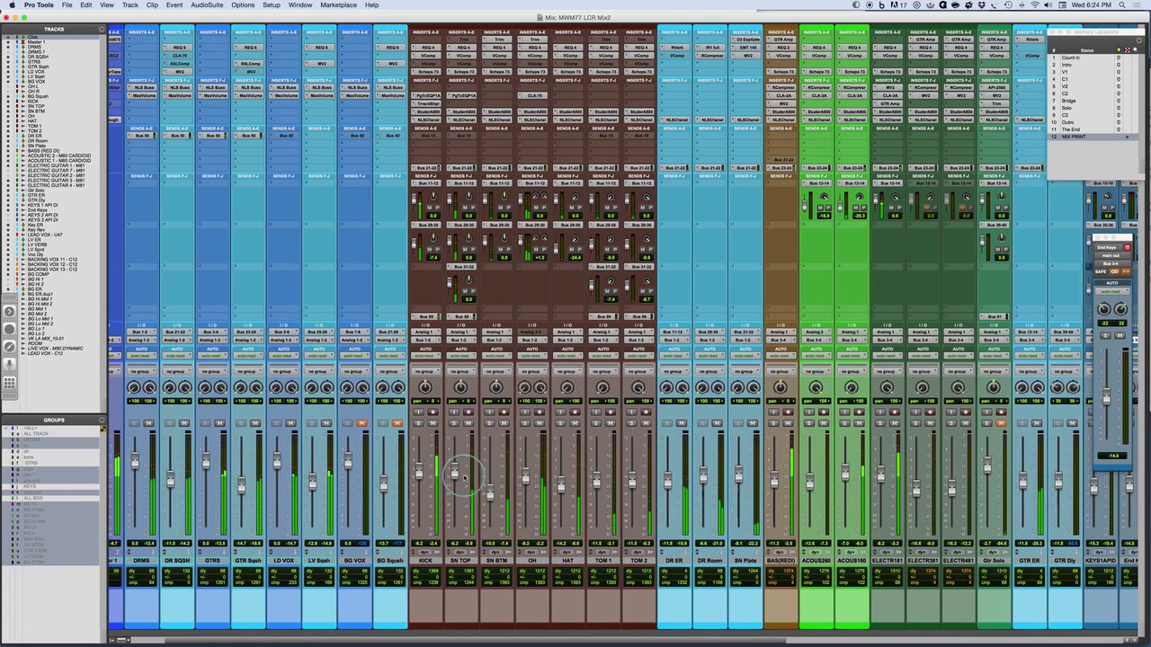
scroll(459, 476, "right", 2)
scroll(466, 476, "left", 2)
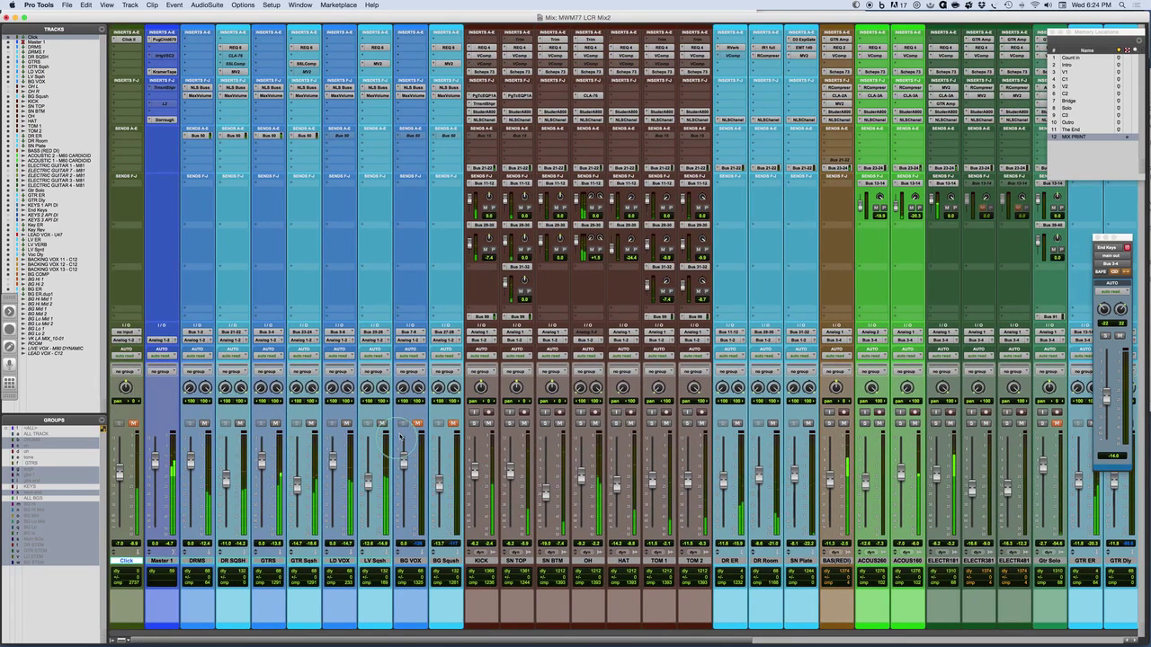
left_click(417, 424)
left_click(453, 423)
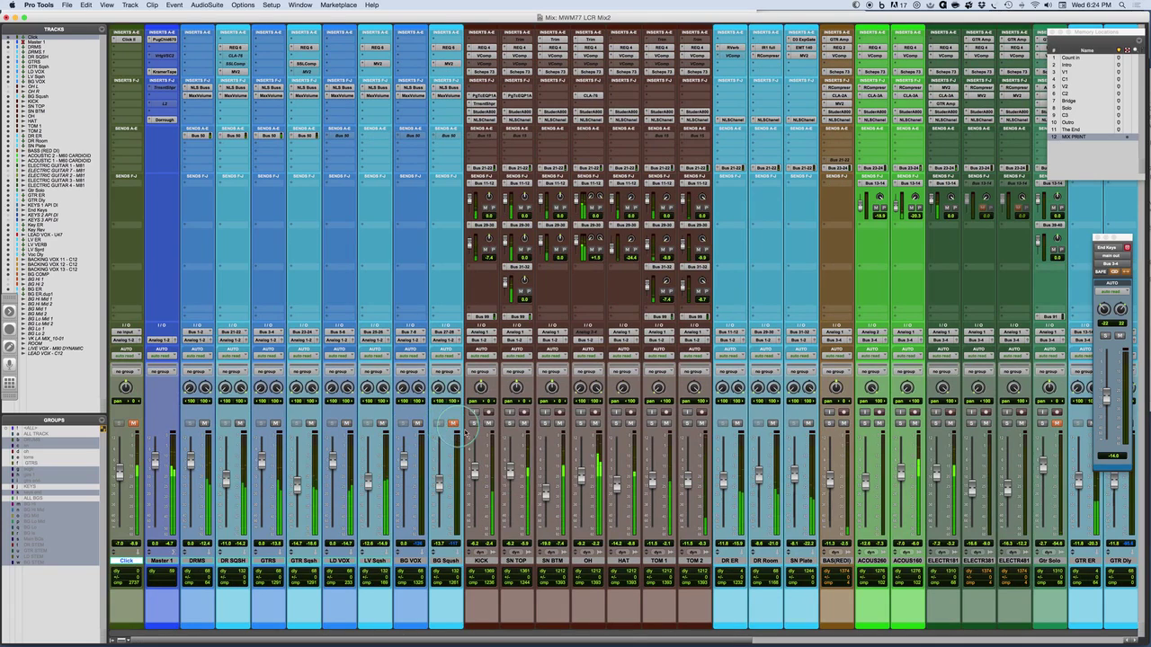
Move playback to the C2 memory location.
scroll(540, 449, "right", 10)
scroll(575, 452, "right", 15)
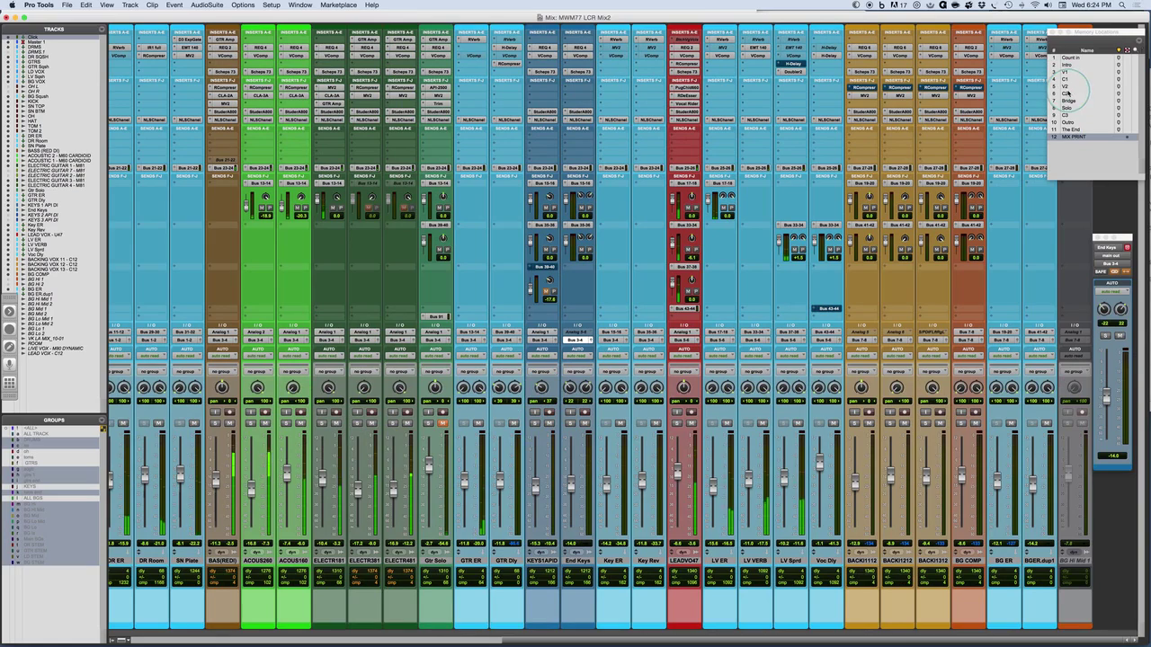
left_click(1064, 94)
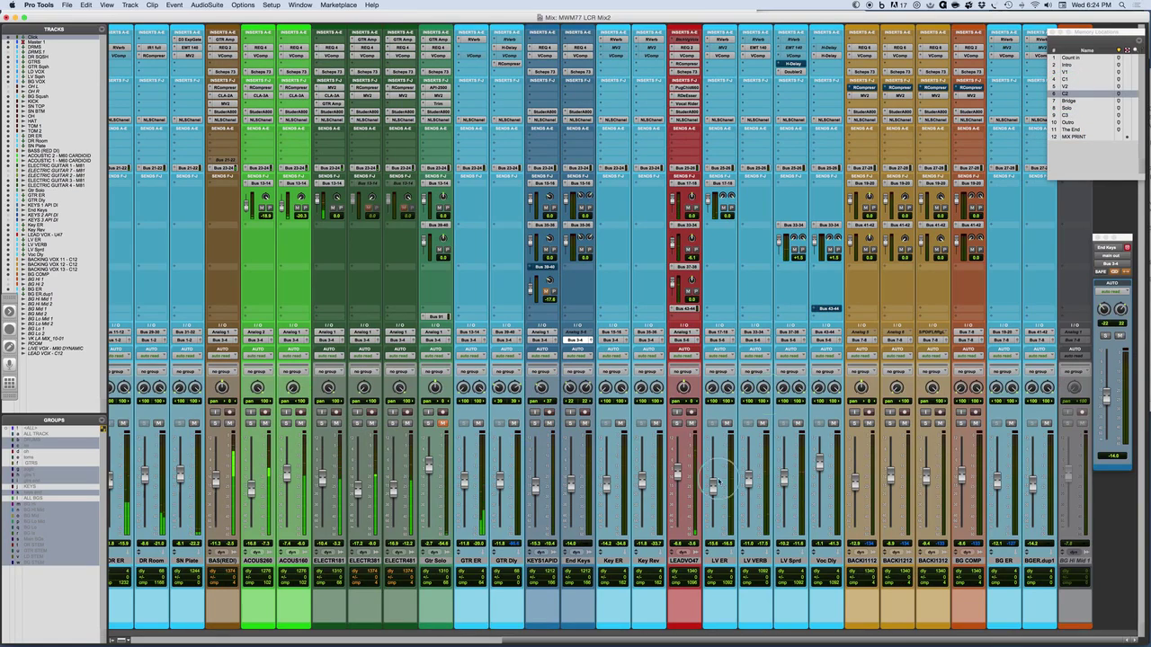
Audition the KEYS1 API track in solo, set its pan to 0 and raise its fader slightly.
left_click(534, 423)
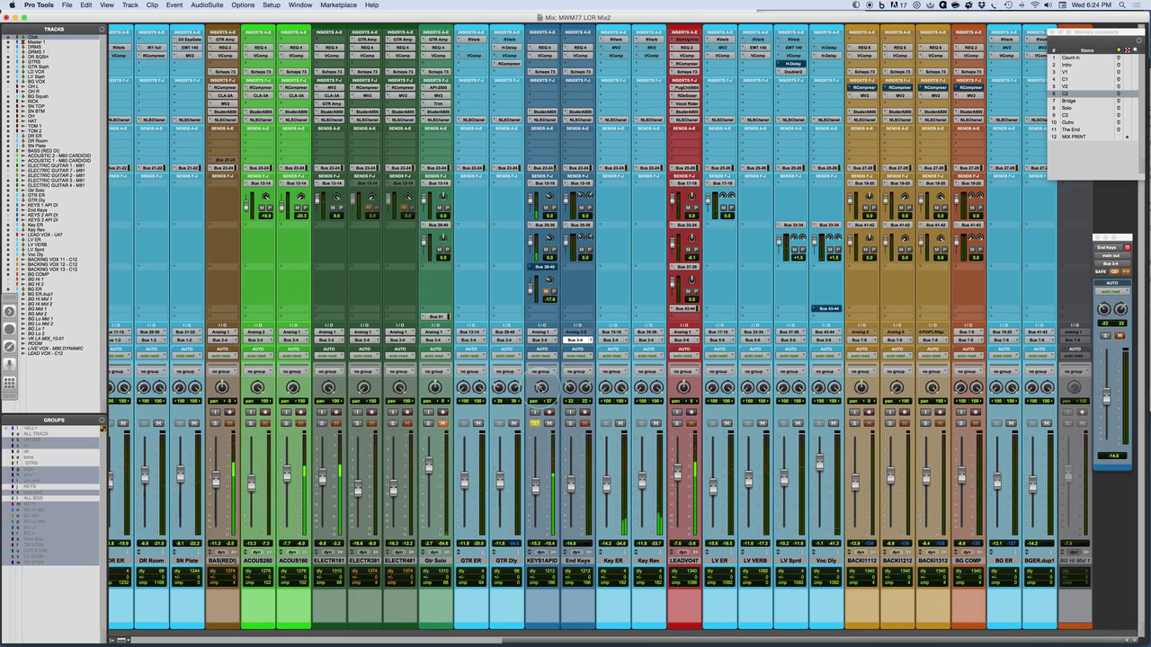
left_click(535, 422)
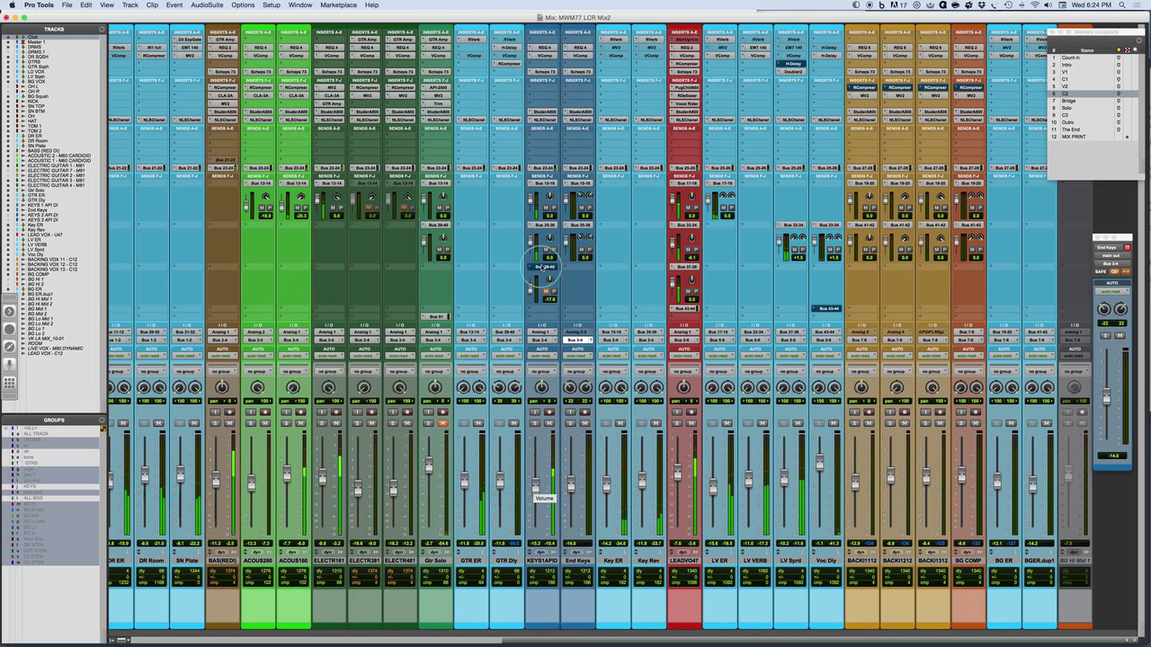
left_click_drag(537, 487, 536, 482)
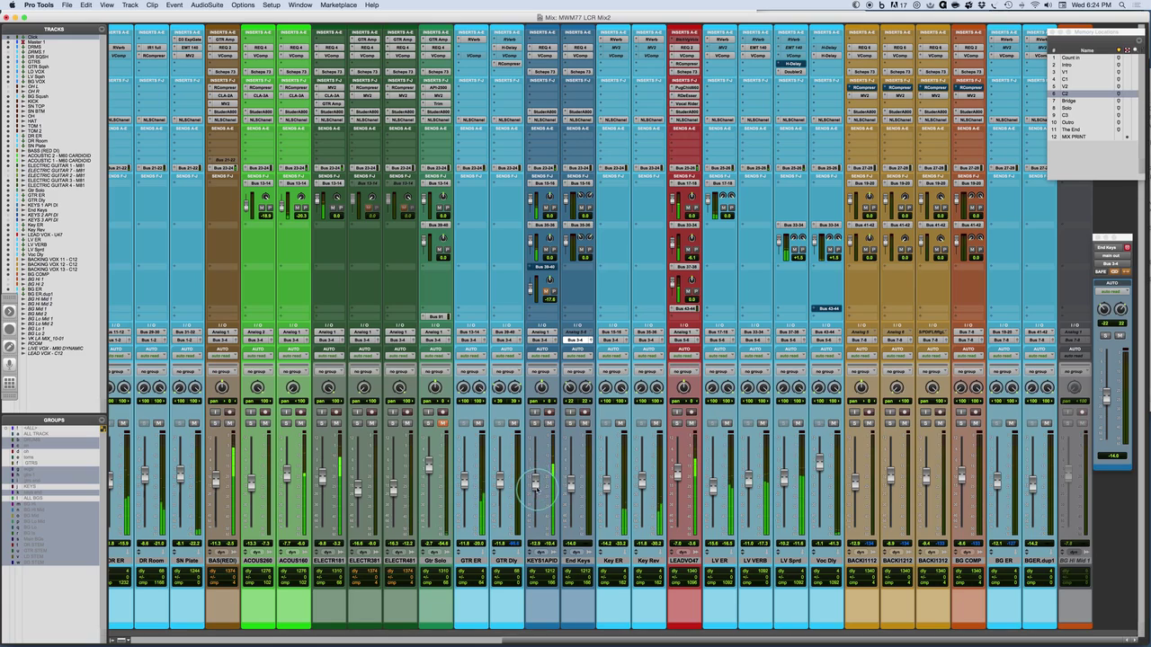
key("space")
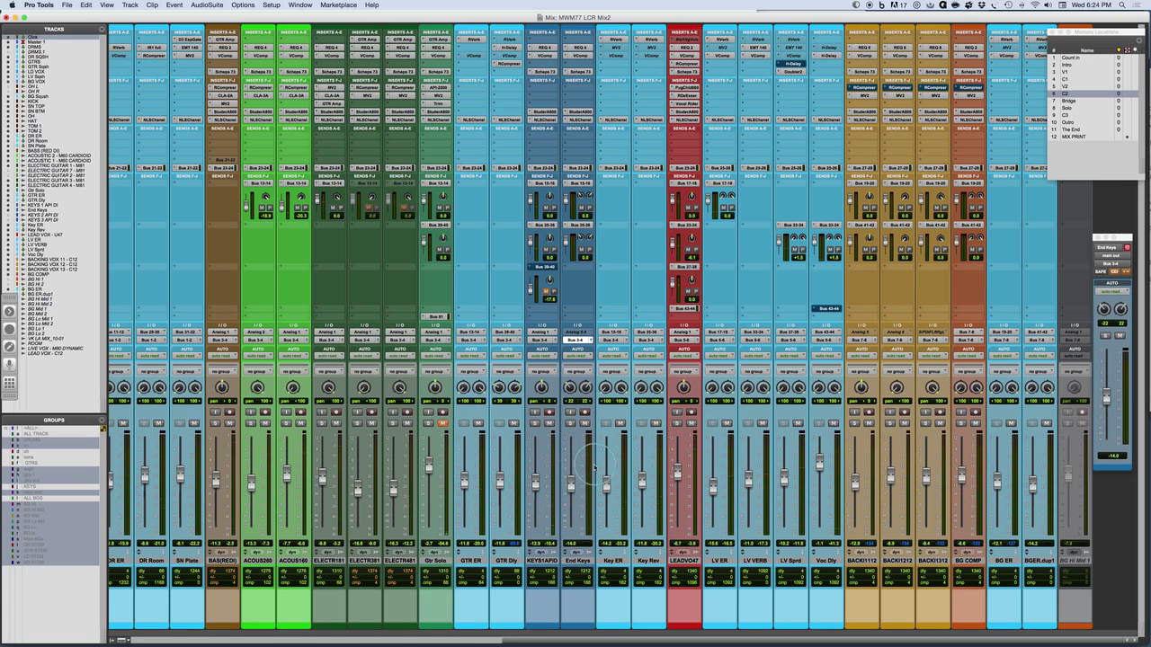
Resume playback and audition the BG COMP background vocal track in solo within the mix.
key("space")
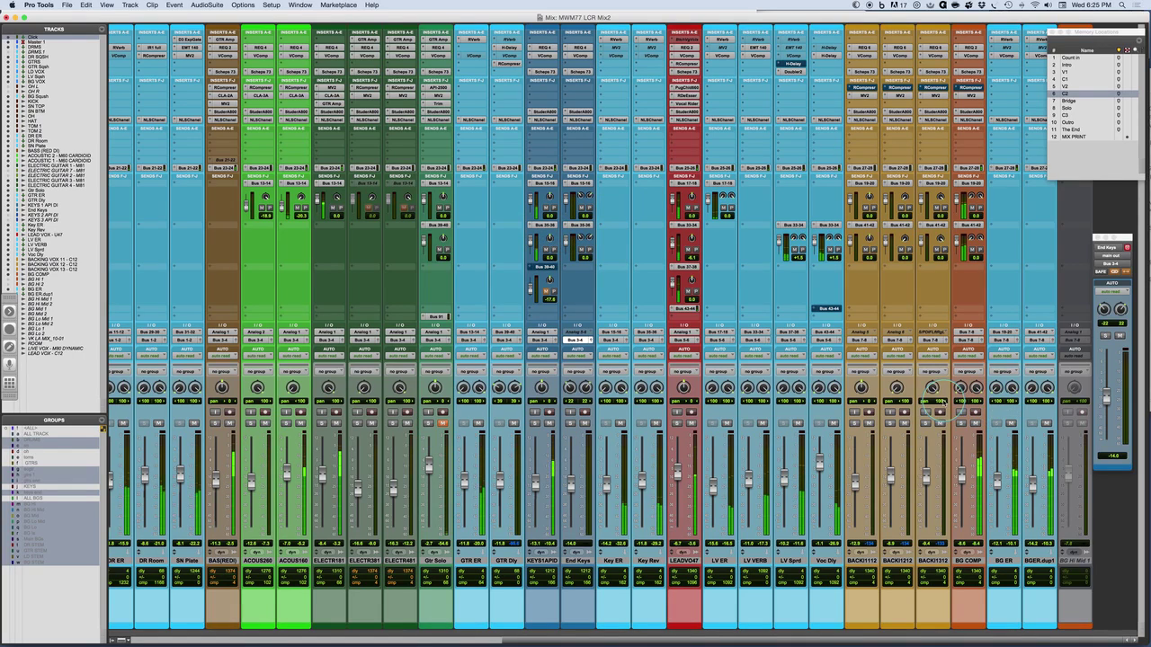
left_click(961, 424)
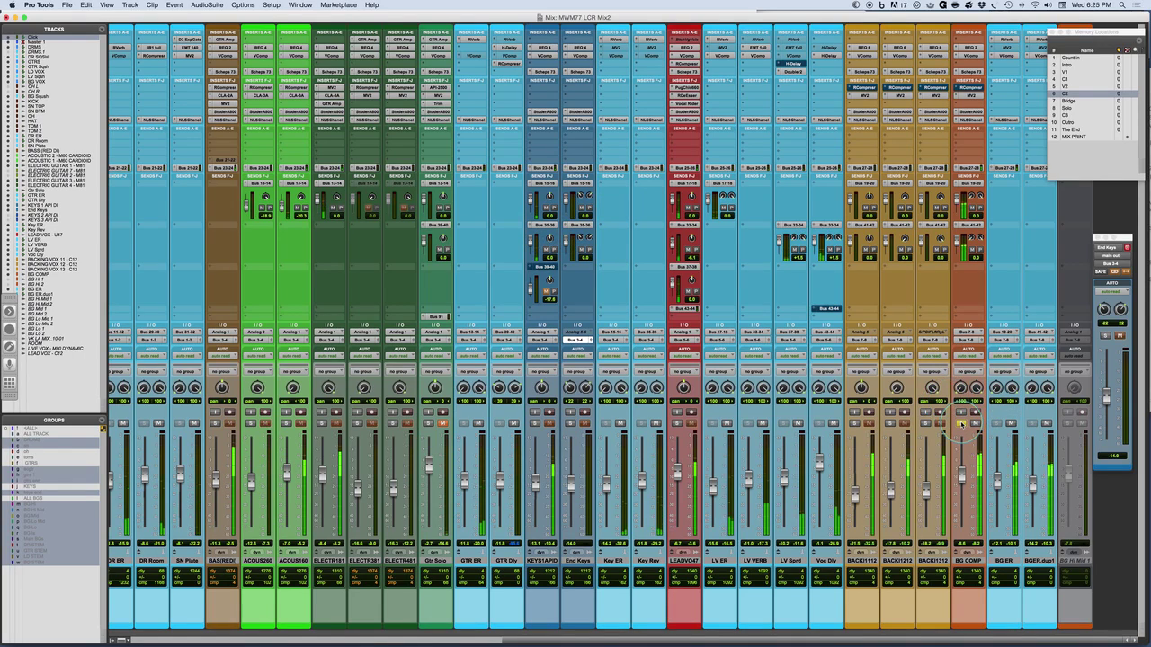
left_click(961, 423)
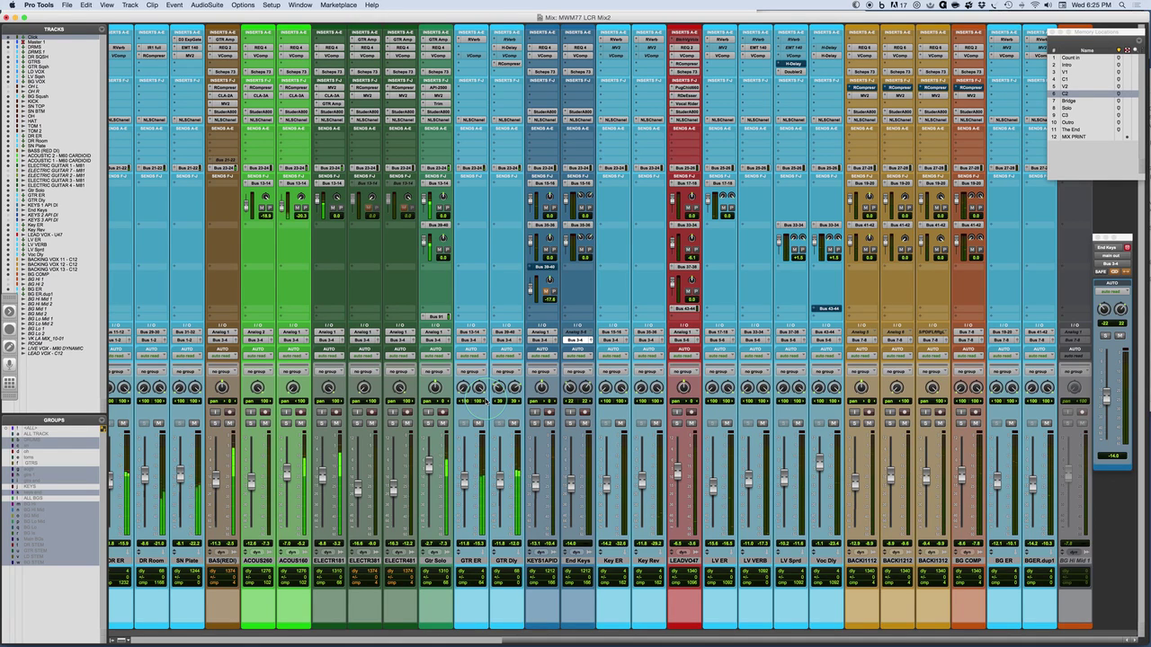
scroll(438, 404, "left", 10)
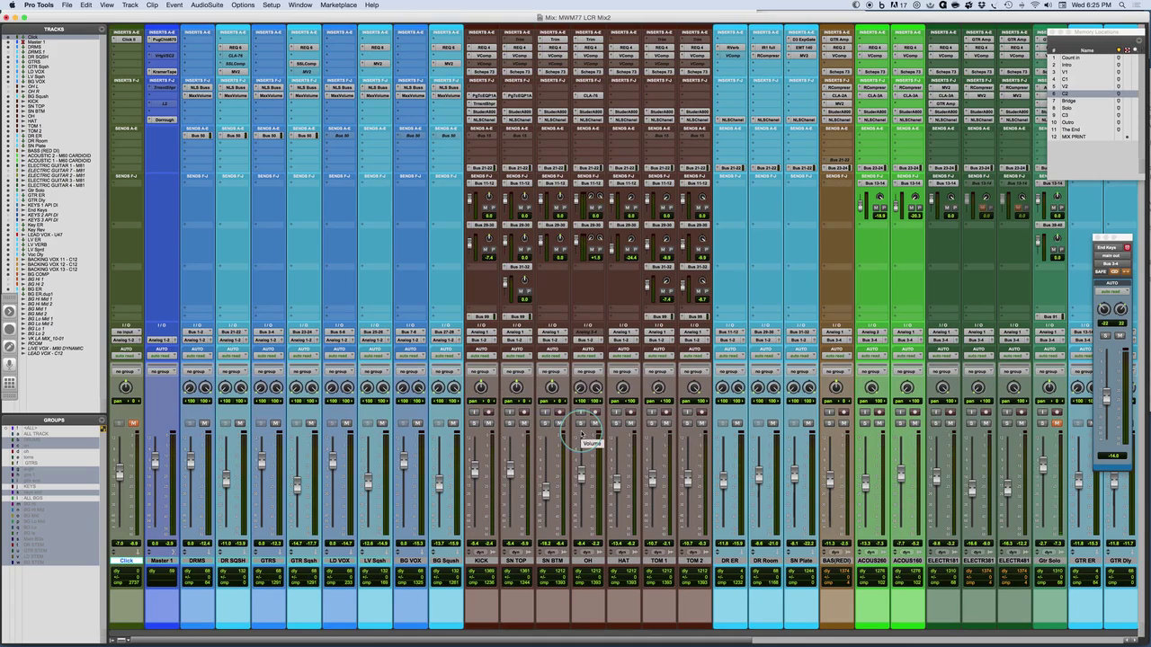
Recall the MIX PRINT memory location and widen the End Keys track's stereo panning to -100 and 100.
left_click(1083, 137)
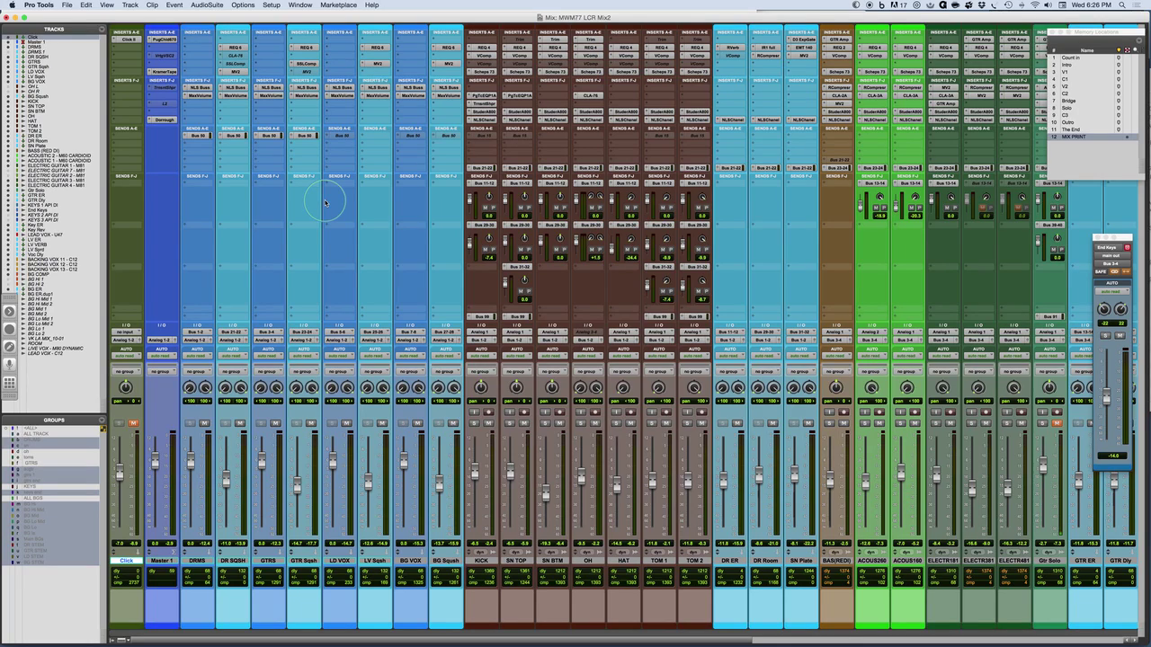
scroll(326, 203, "right", 10)
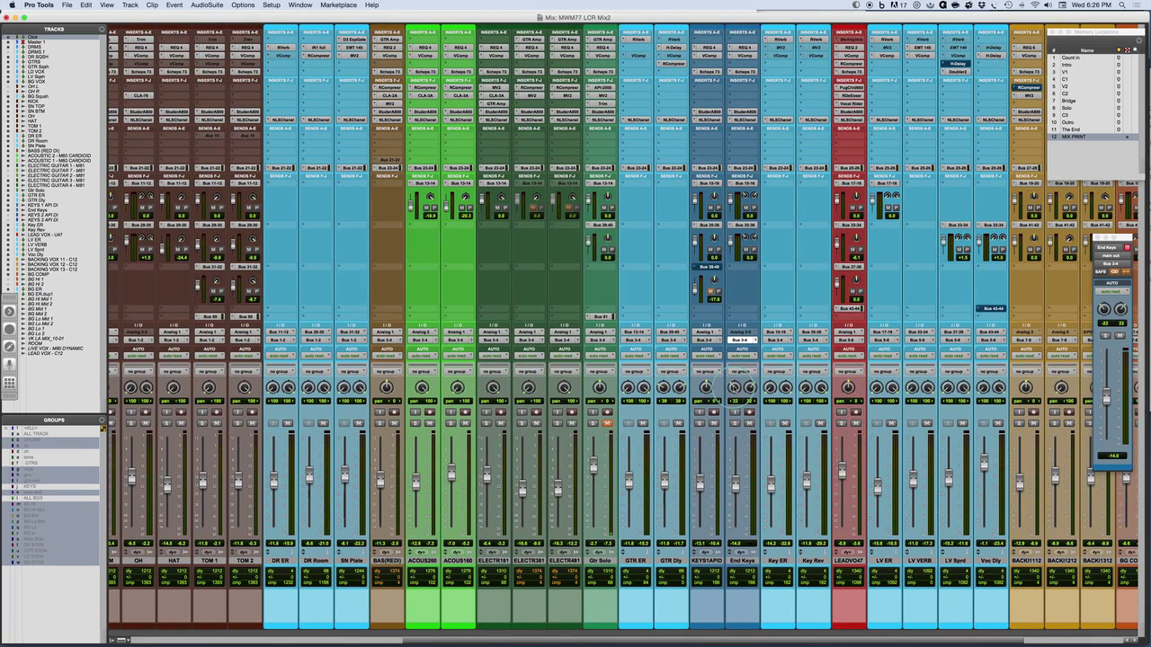
left_click_drag(735, 386, 735, 433)
scroll(506, 372, "left", 2)
scroll(506, 372, "left", 10)
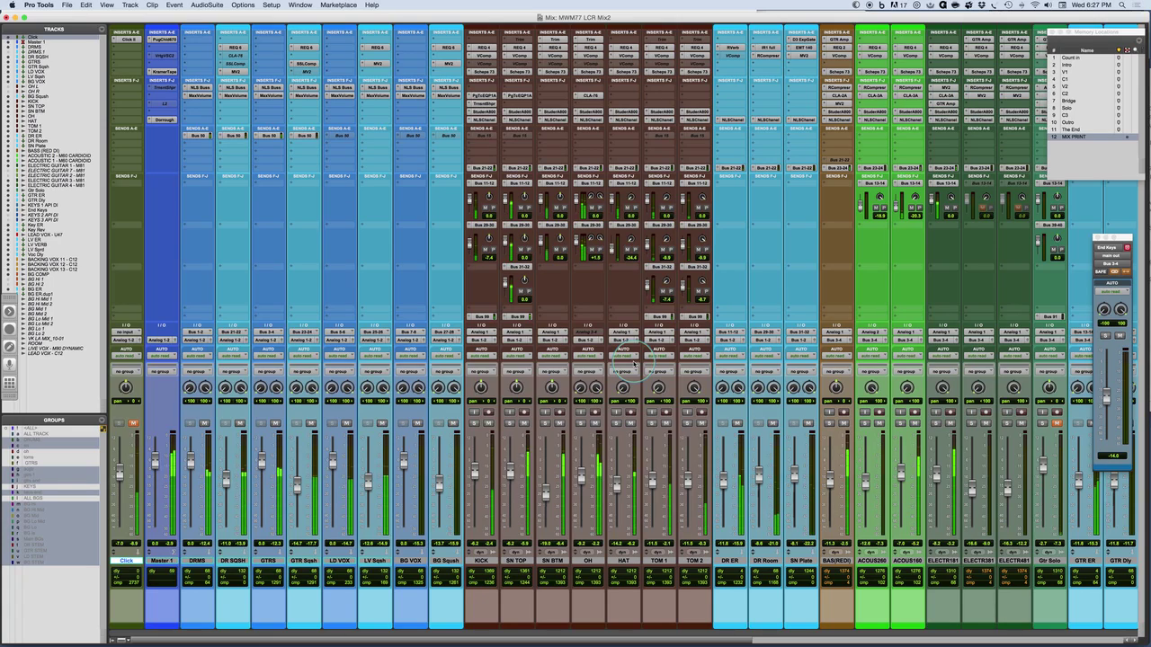
Reset the pans of the OH, HAT, TOM 1 and TOM 2 tracks to center during playback.
key("space")
left_click(580, 390, "alt")
left_click(623, 390, "alt")
left_click(661, 391, "alt")
left_click(694, 388, "alt")
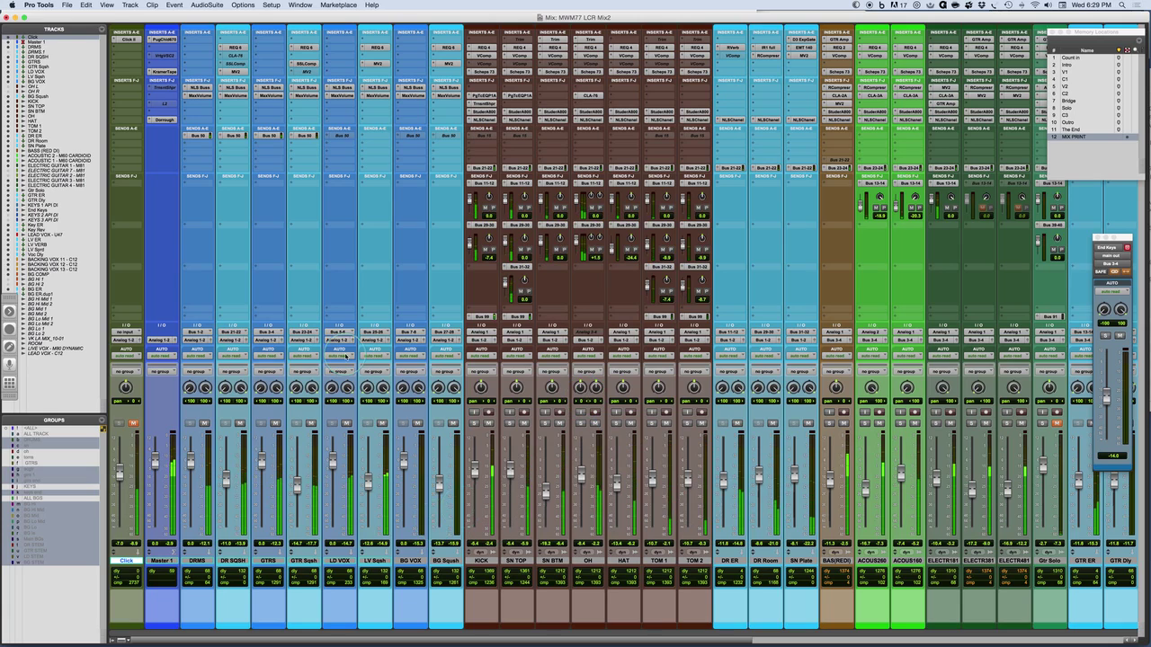
Reset the GTRS bus fader to 0.0 and re-enable the suspended mix groups.
scroll(751, 476, "right", 6)
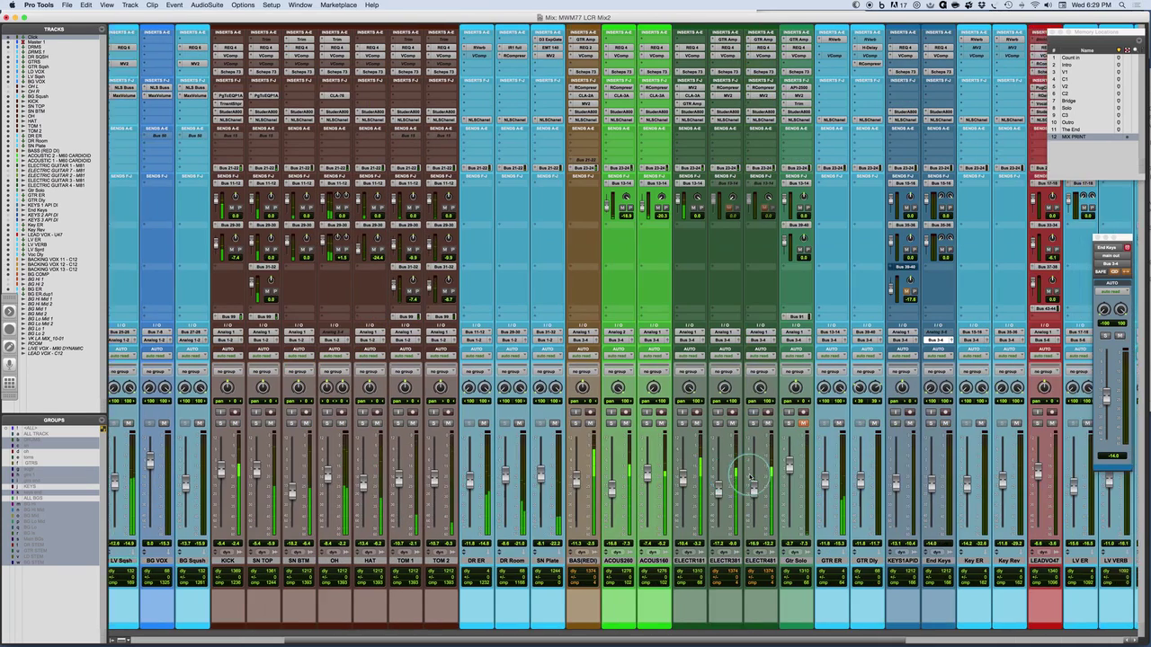
scroll(750, 477, "right", 3)
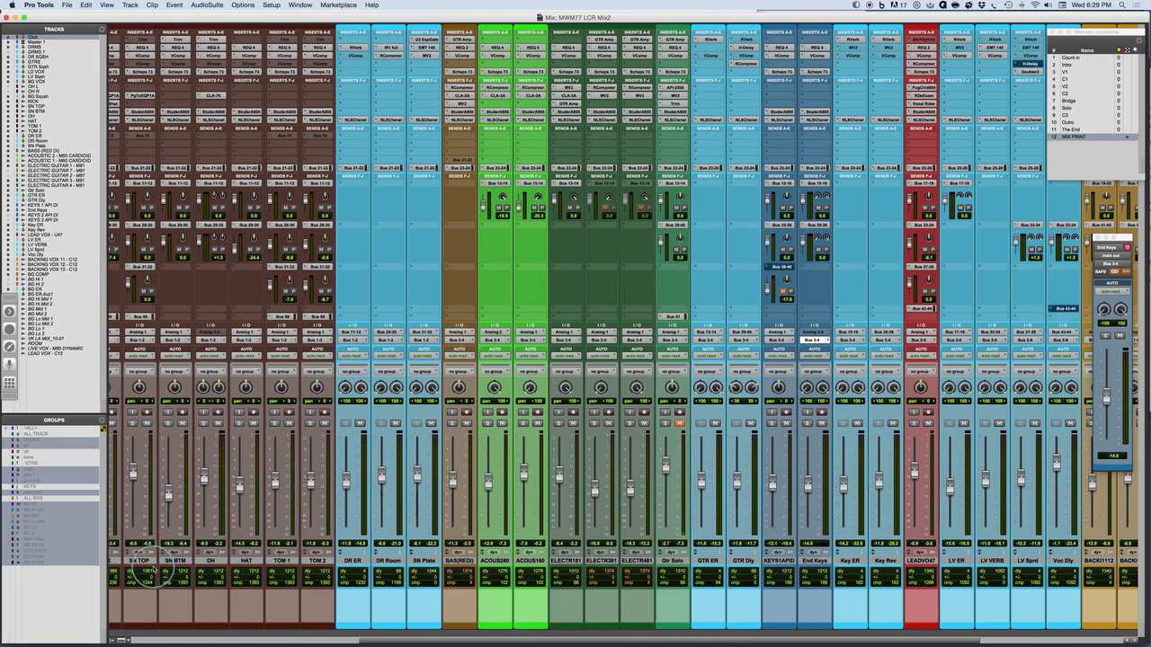
scroll(199, 550, "left", 5)
scroll(200, 550, "left", 2)
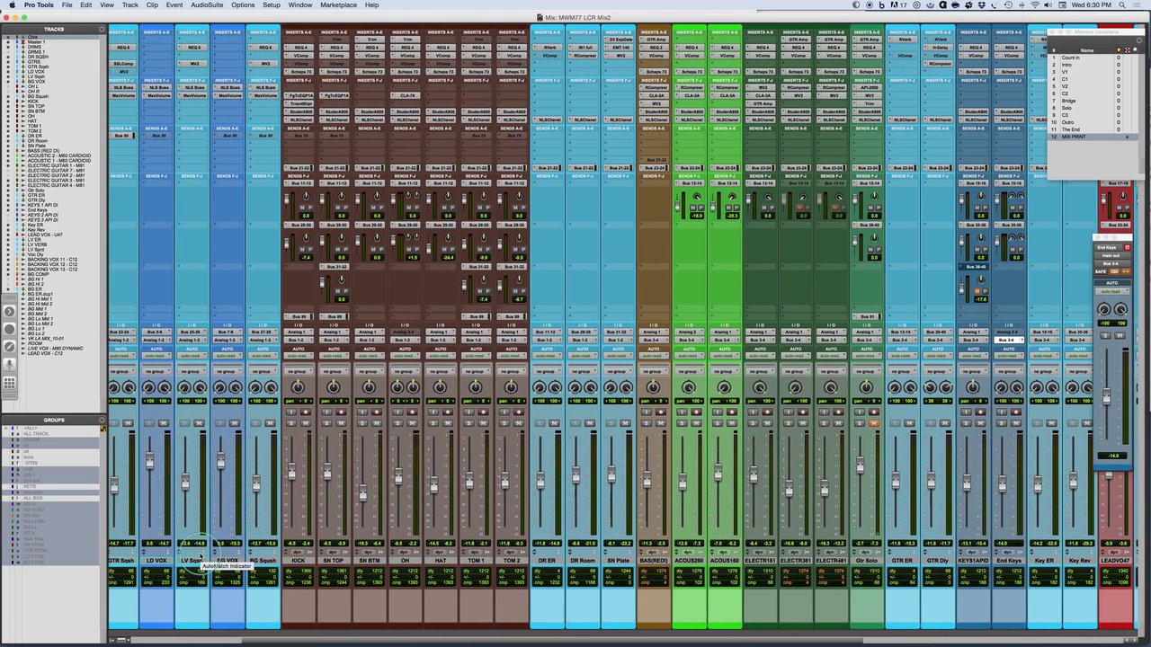
scroll(200, 550, "left", 3)
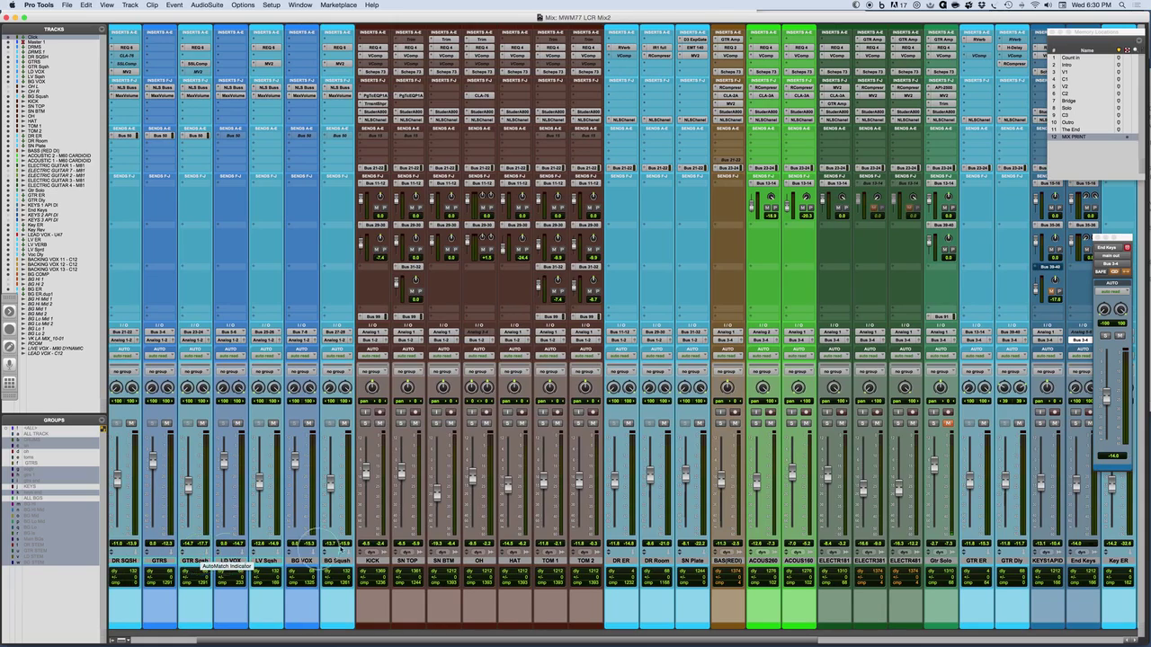
scroll(506, 475, "left", 3)
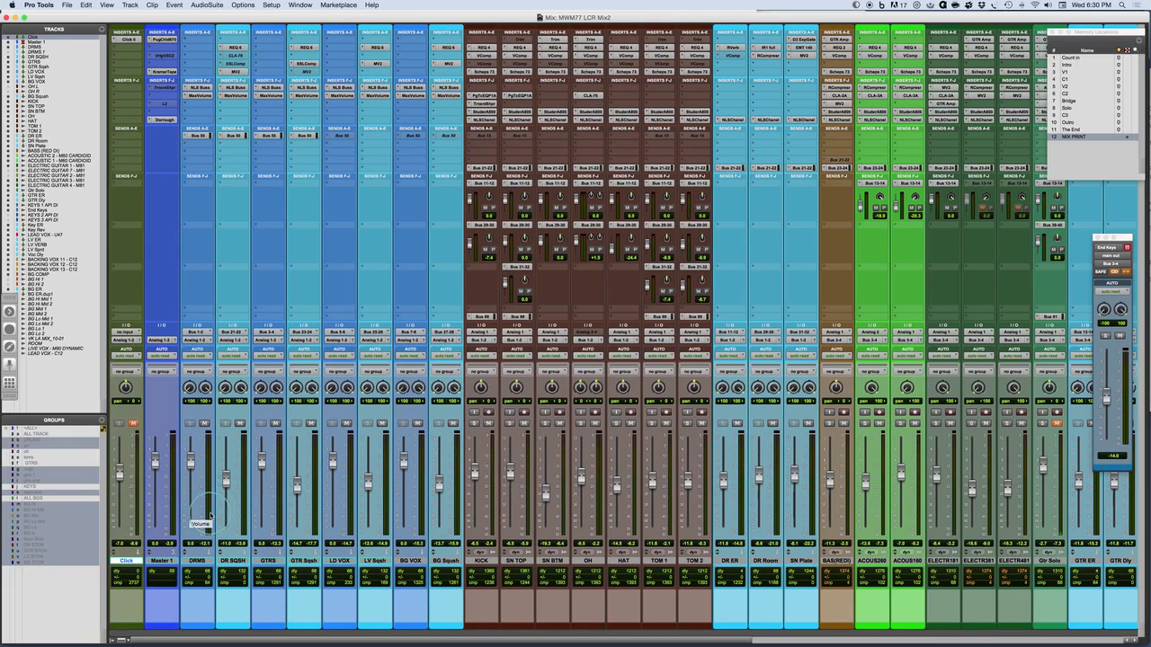
left_click_drag(258, 469, 272, 470)
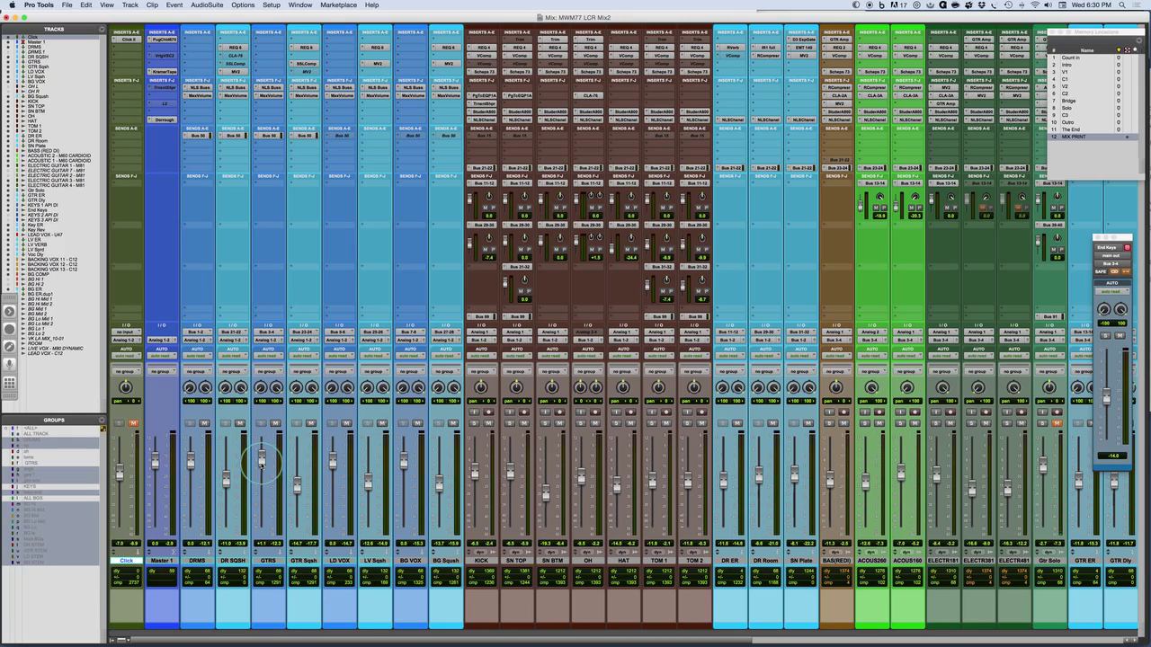
left_click(261, 461, "alt")
key("shift+super+g")
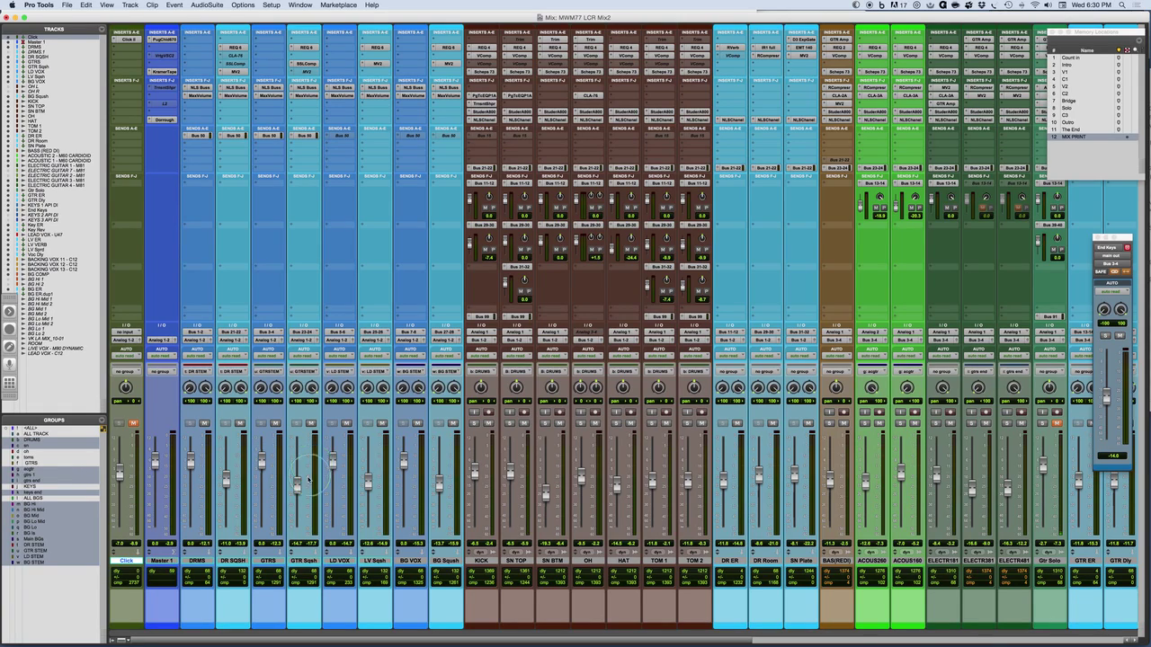
Raise the grouped GTRS bus fader to about +1.4 dB and fine-tune the bass track's fader slightly.
left_click_drag(262, 465, 262, 463)
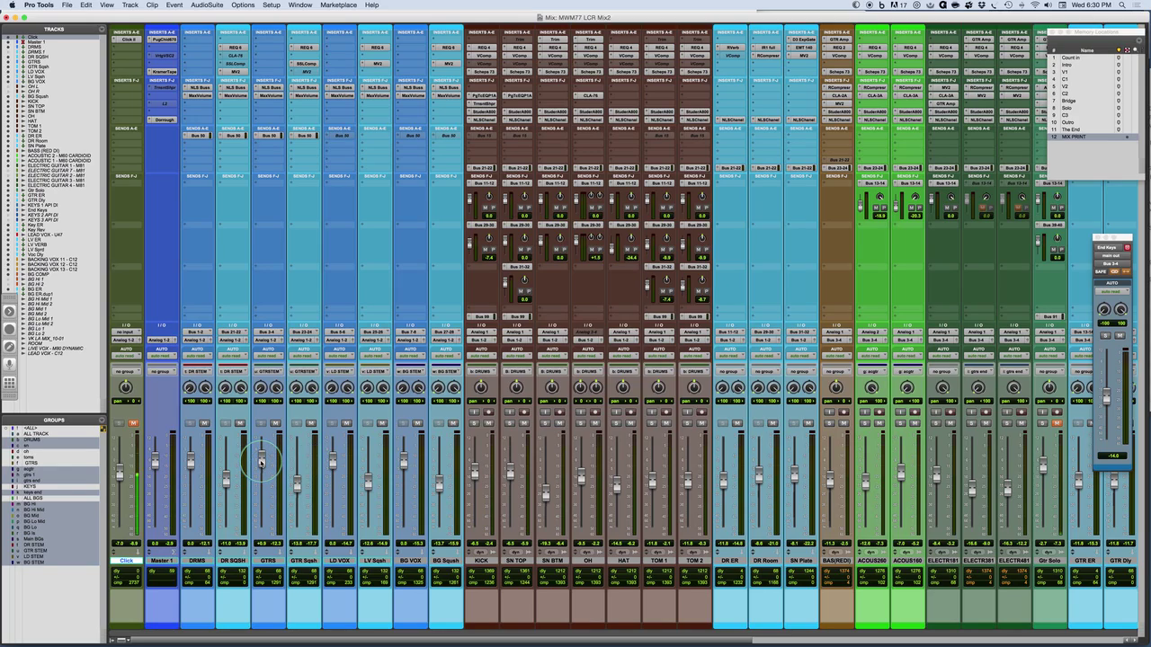
left_click_drag(262, 464, 262, 462)
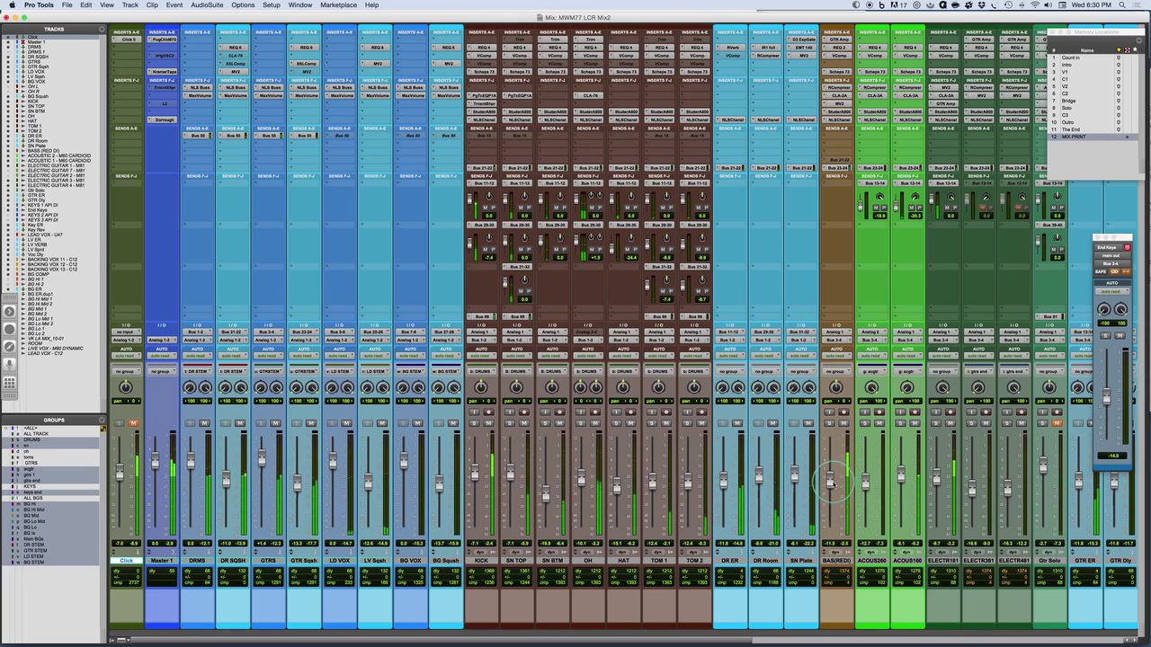
left_click_drag(831, 484, 831, 482)
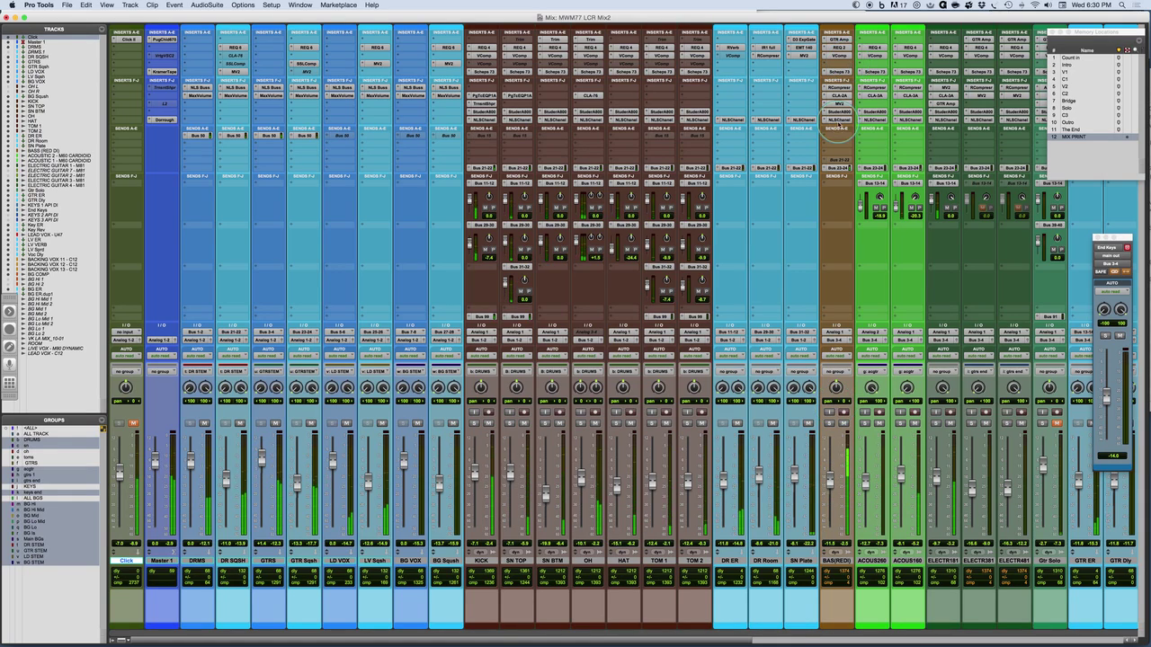
Trim the output of the bass track's NLS Channel plug-in slightly and lower the grouped DRMS bus fader a little.
left_click(837, 119)
left_click_drag(516, 374, 513, 380)
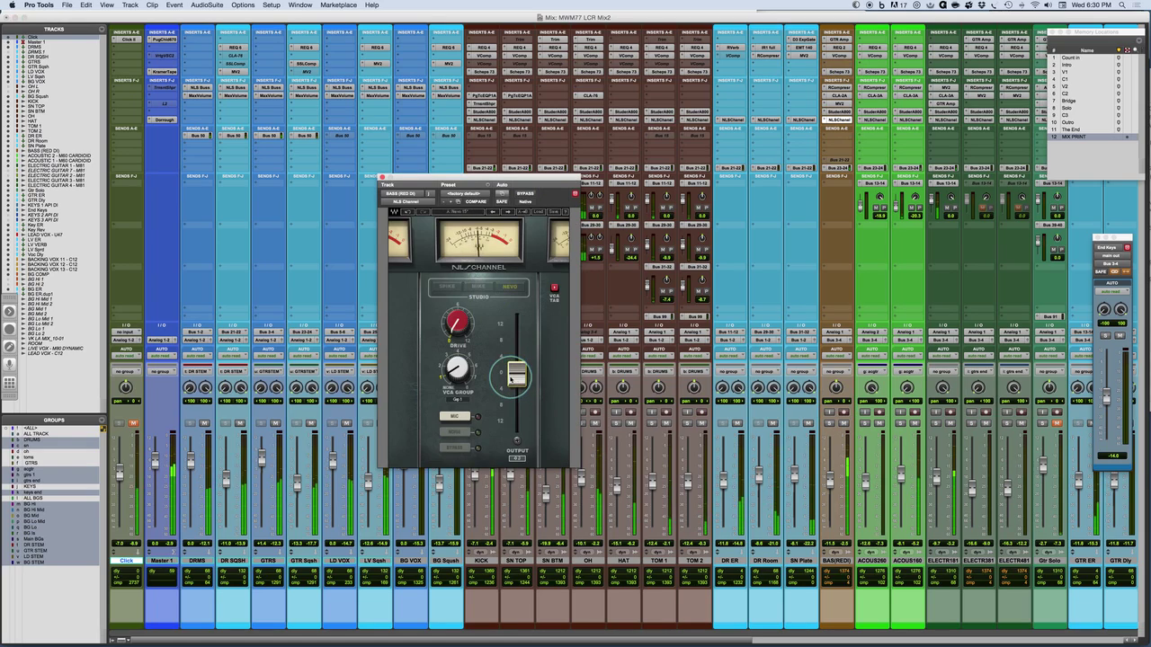
left_click_drag(191, 459, 191, 462)
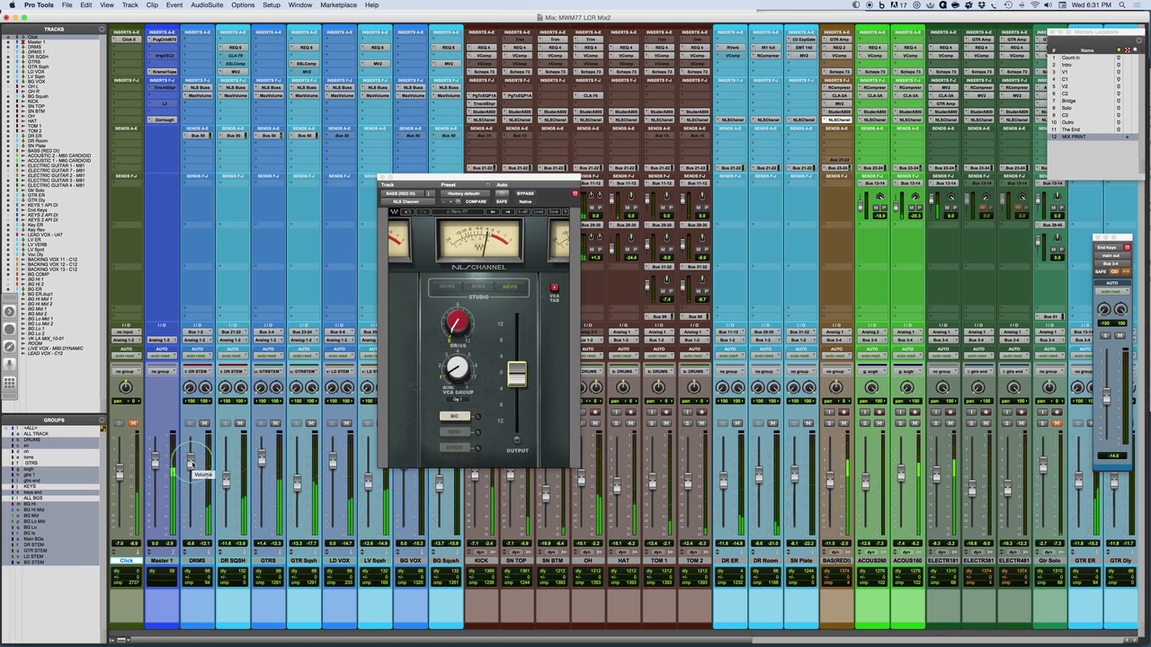
left_click_drag(443, 177, 891, 98)
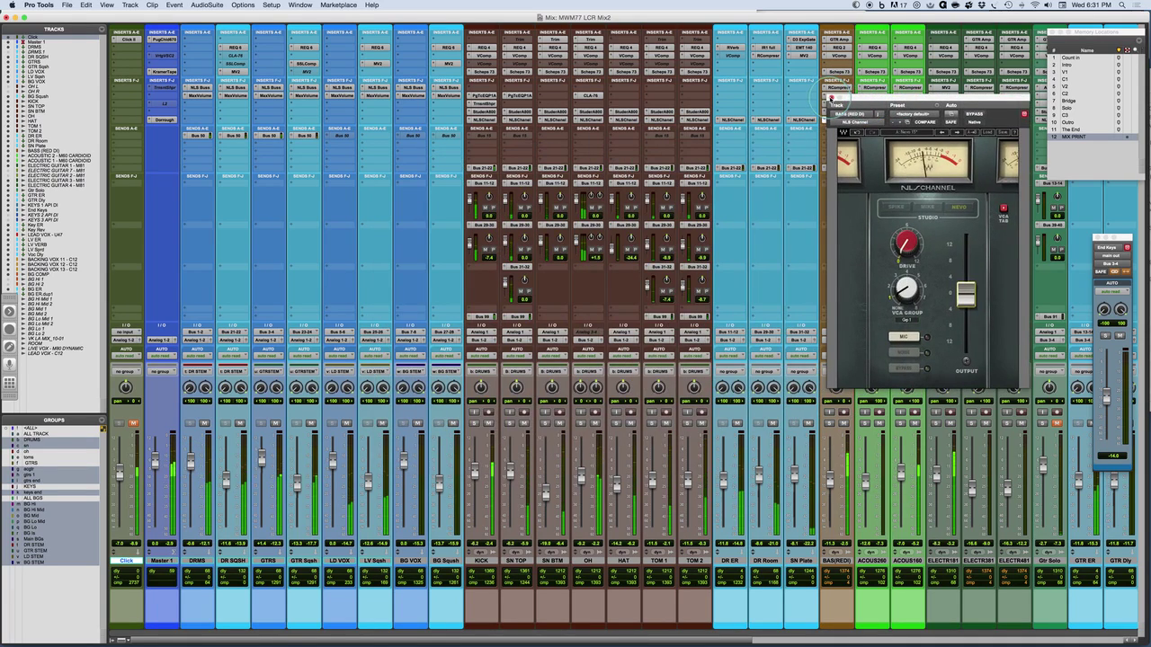
left_click(1023, 113)
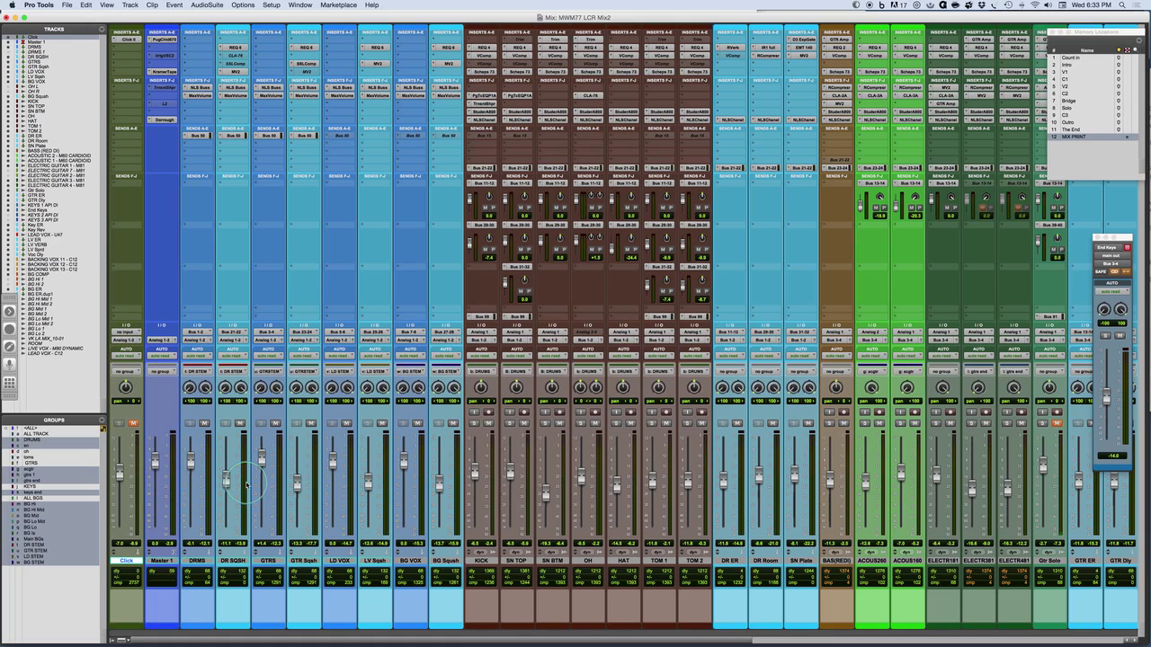
Switch to the presentation showing the "Mixing with the LCR Approach" slide.
key("super+Tab")
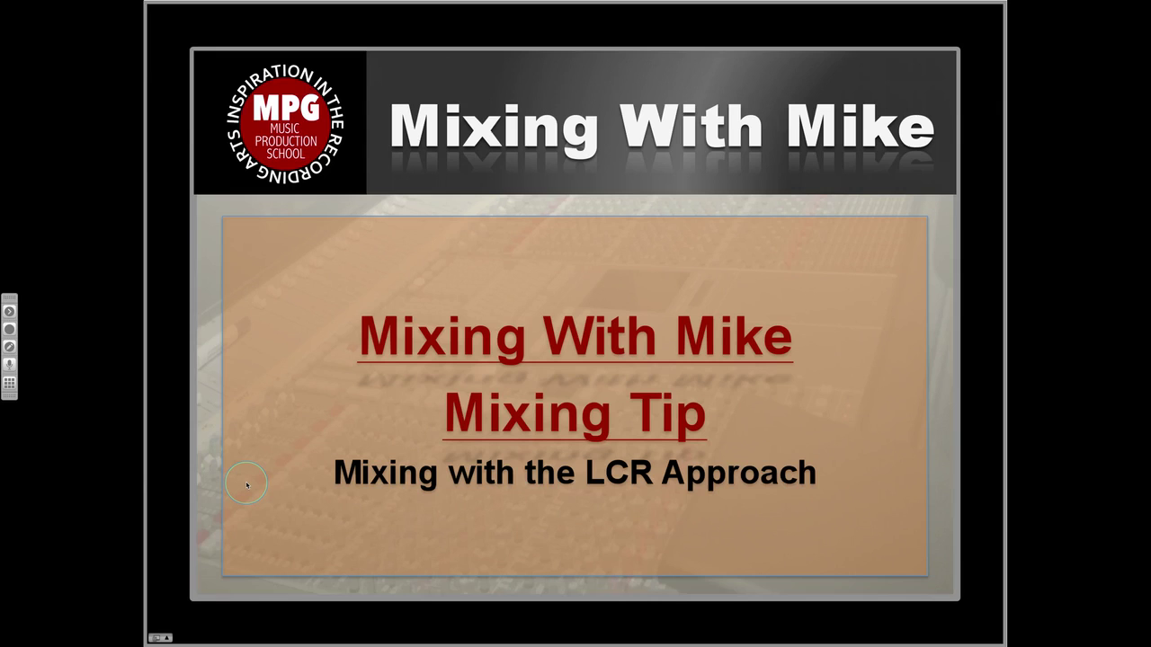